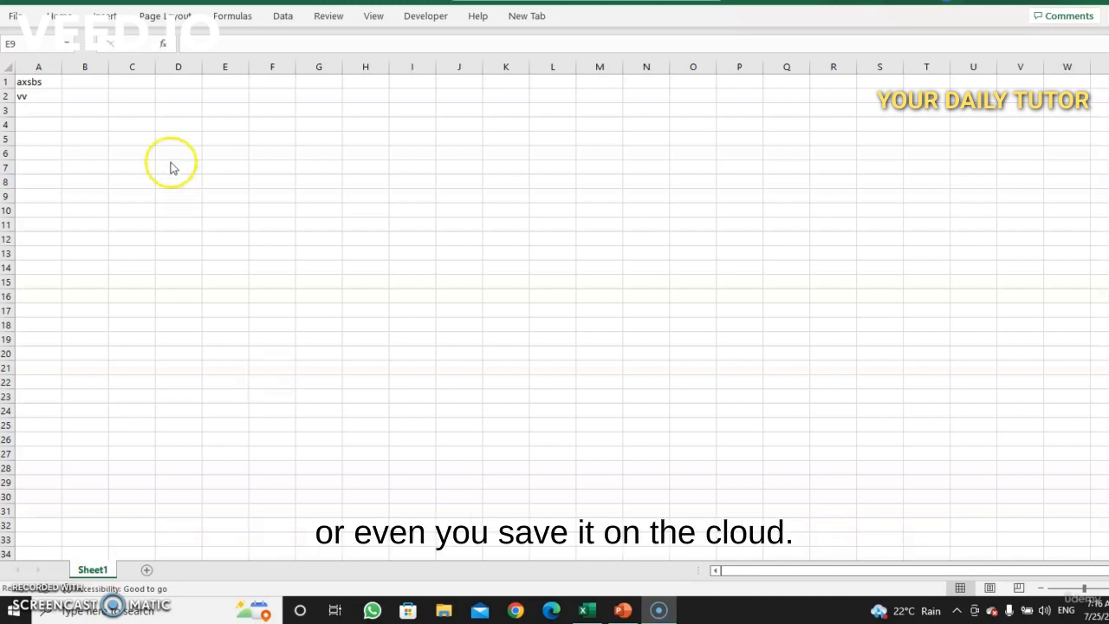
Step: Open the Save As page to view the save locations, and return to the workbook
{"action": "left_click", "coordinate": [10, 25]}
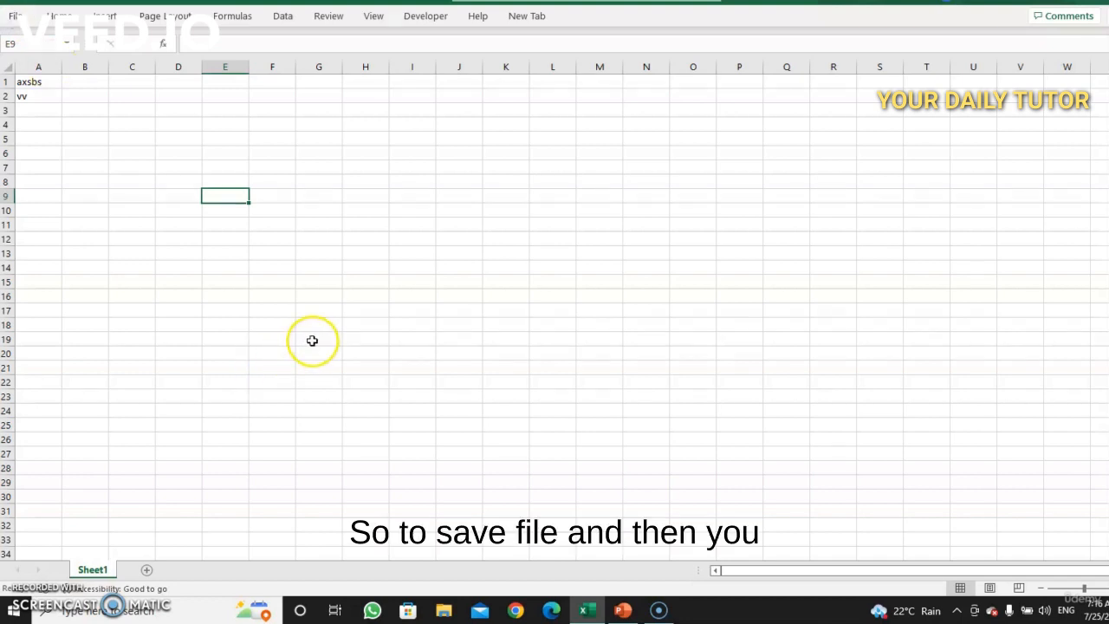
{"action": "left_click", "coordinate": [15, 23]}
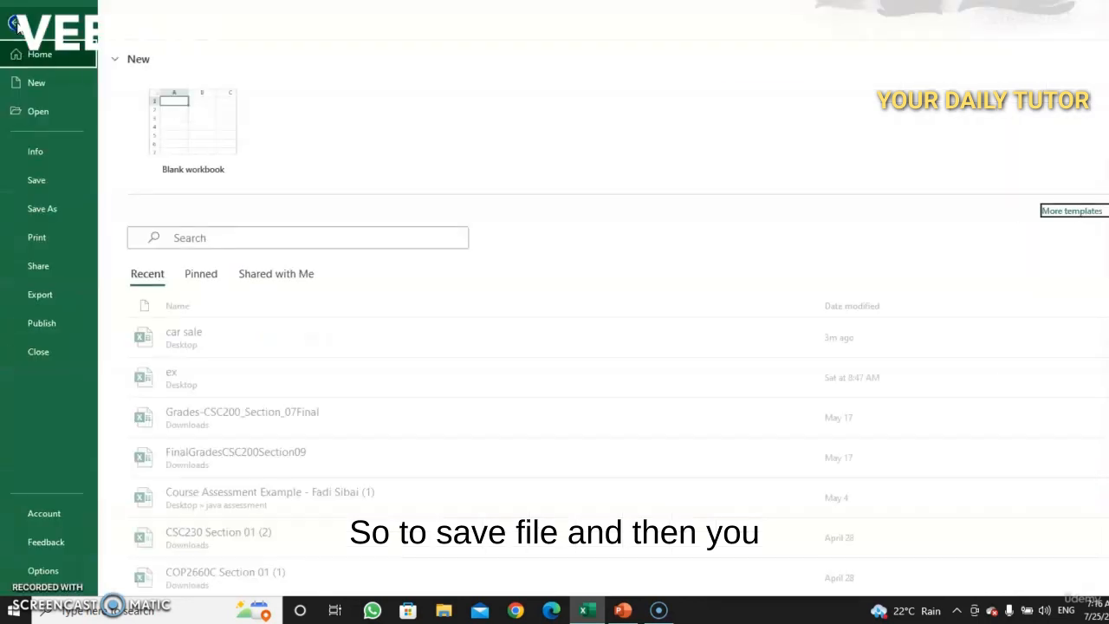
{"action": "left_click", "coordinate": [39, 204]}
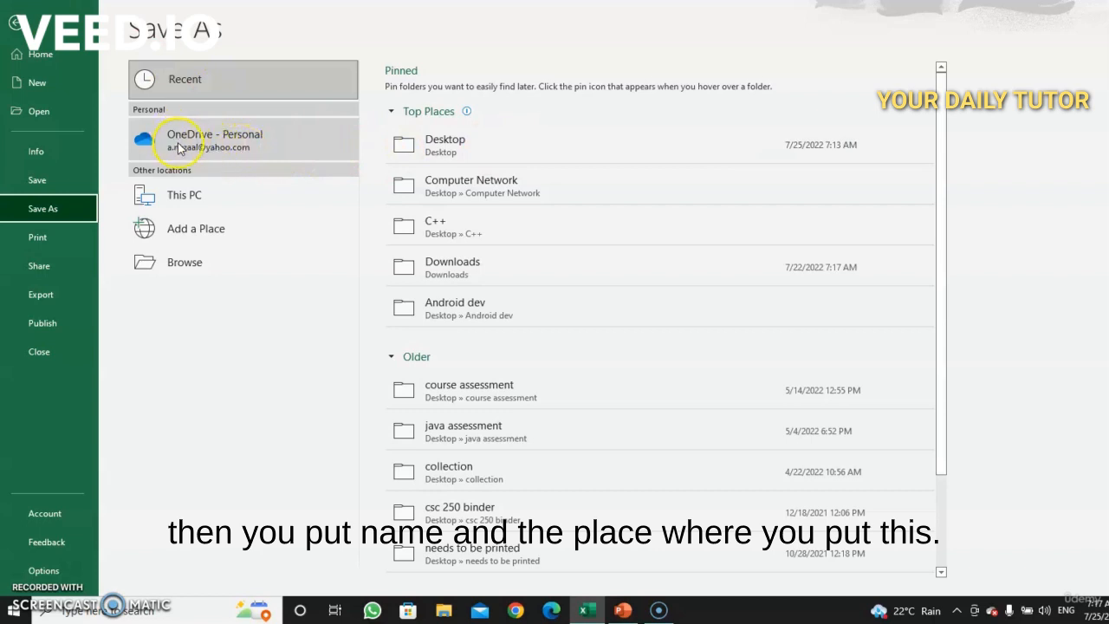
{"action": "left_click", "coordinate": [15, 22]}
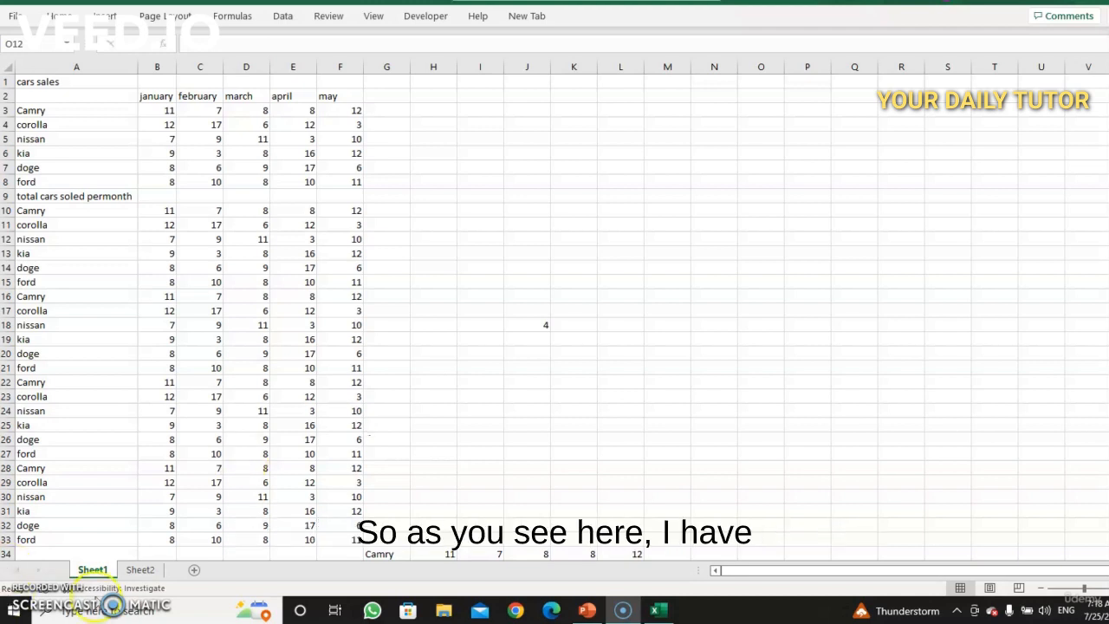
Step: Rename the first worksheet as page 1
{"action": "left_click", "coordinate": [101, 573]}
{"action": "left_click", "coordinate": [101, 576]}
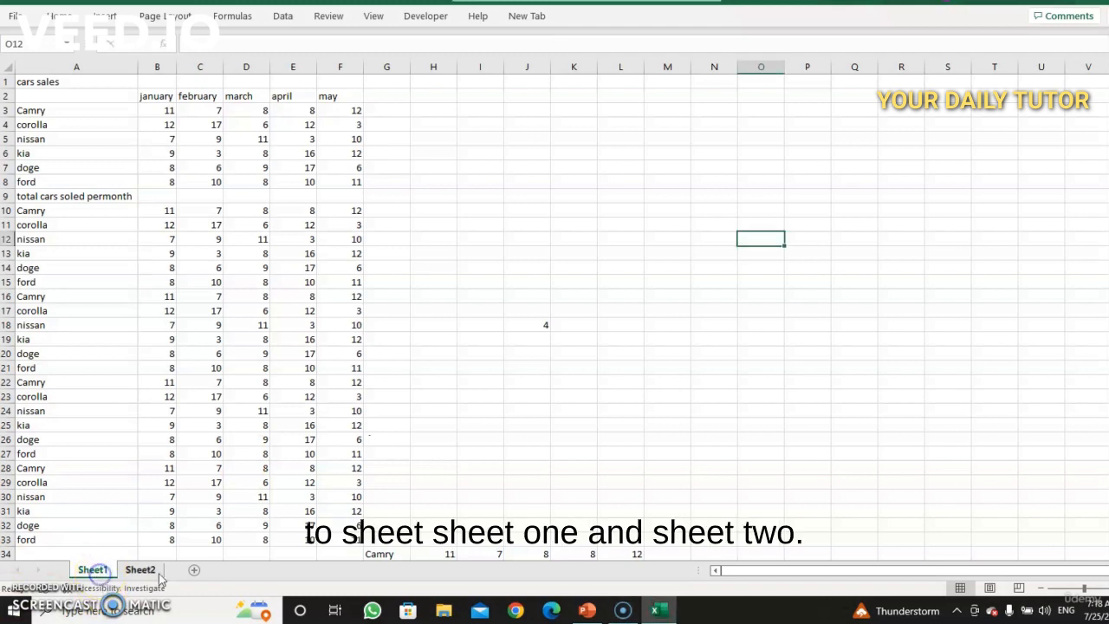
{"action": "left_click", "coordinate": [108, 571]}
{"action": "double_click", "coordinate": [106, 570]}
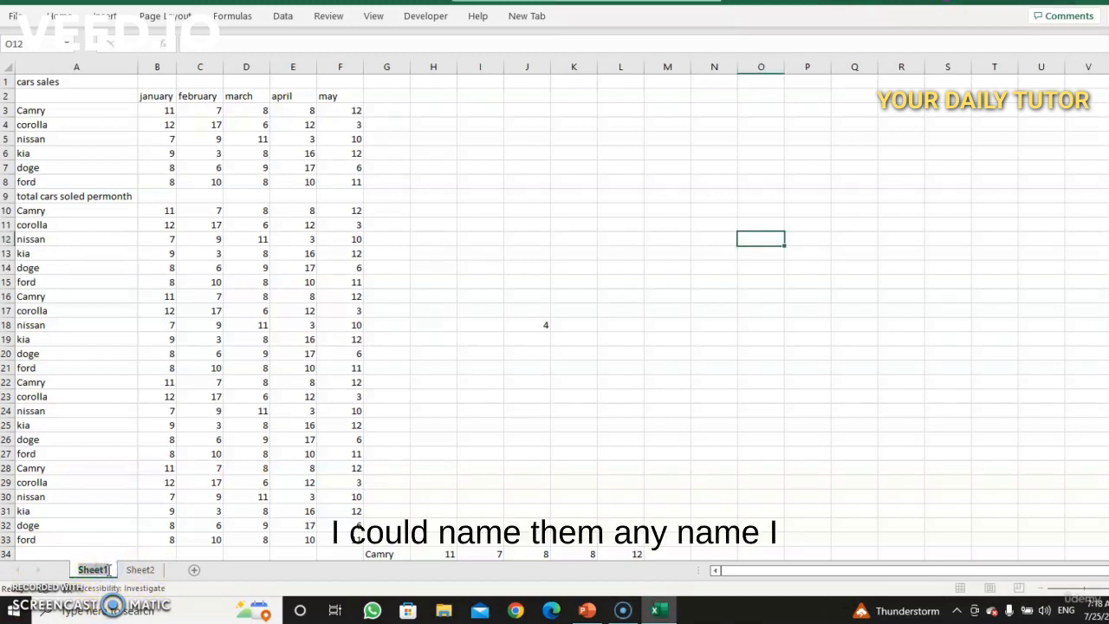
{"action": "left_click", "coordinate": [109, 570]}
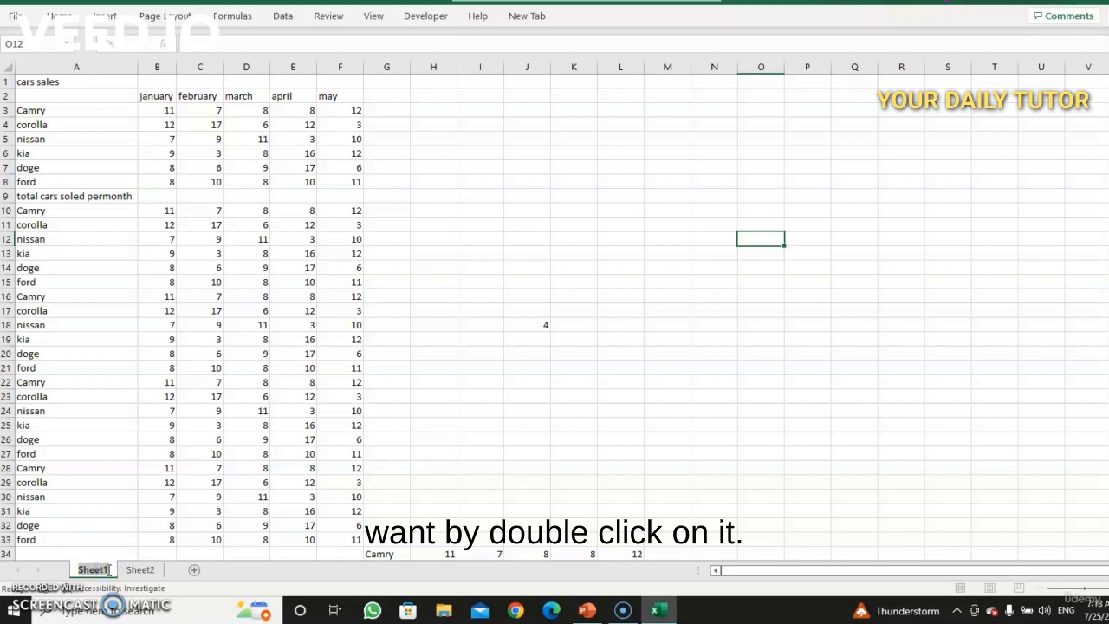
{"action": "left_click", "coordinate": [107, 569]}
{"action": "key", "text": "BackSpace"}
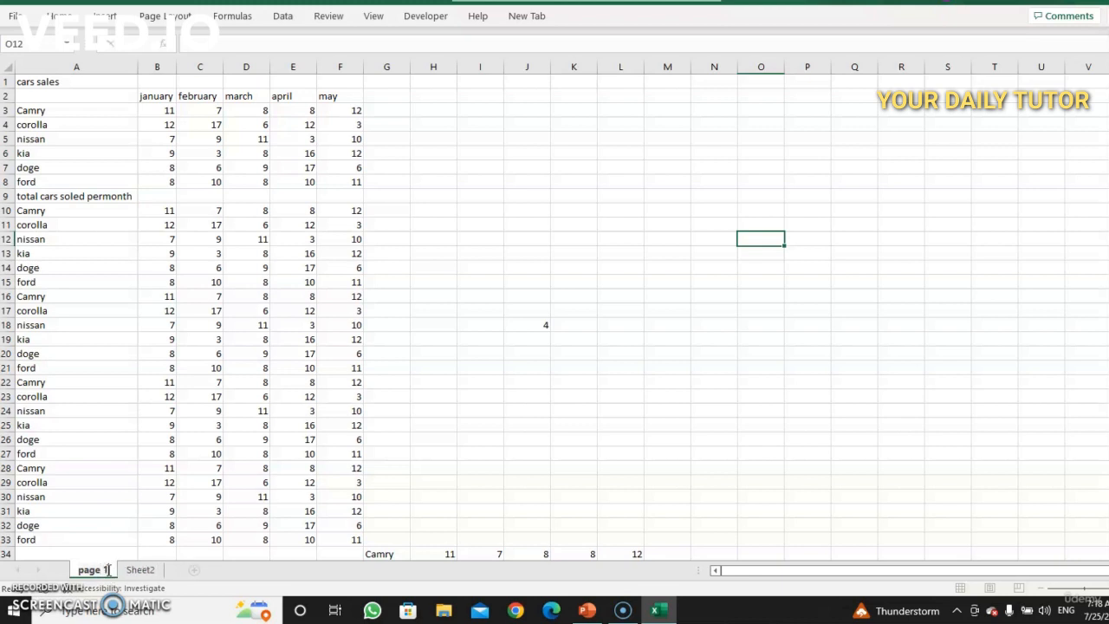
{"action": "type", "text": "page 1"}
Step: Rename the second worksheet as page 2
{"action": "left_click", "coordinate": [143, 569]}
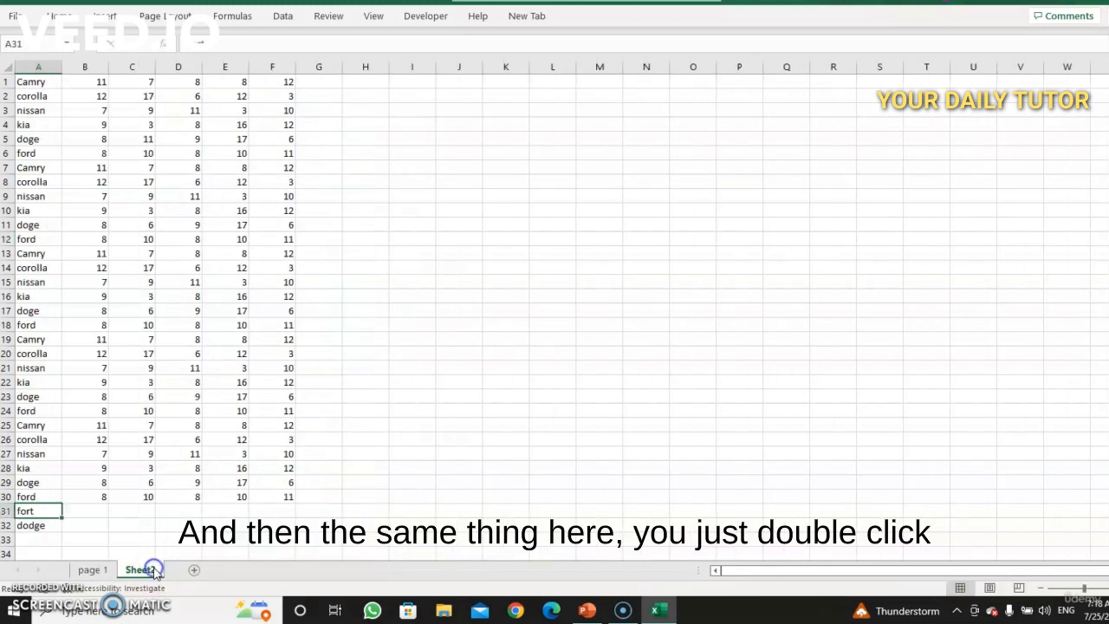
{"action": "double_click", "coordinate": [154, 569]}
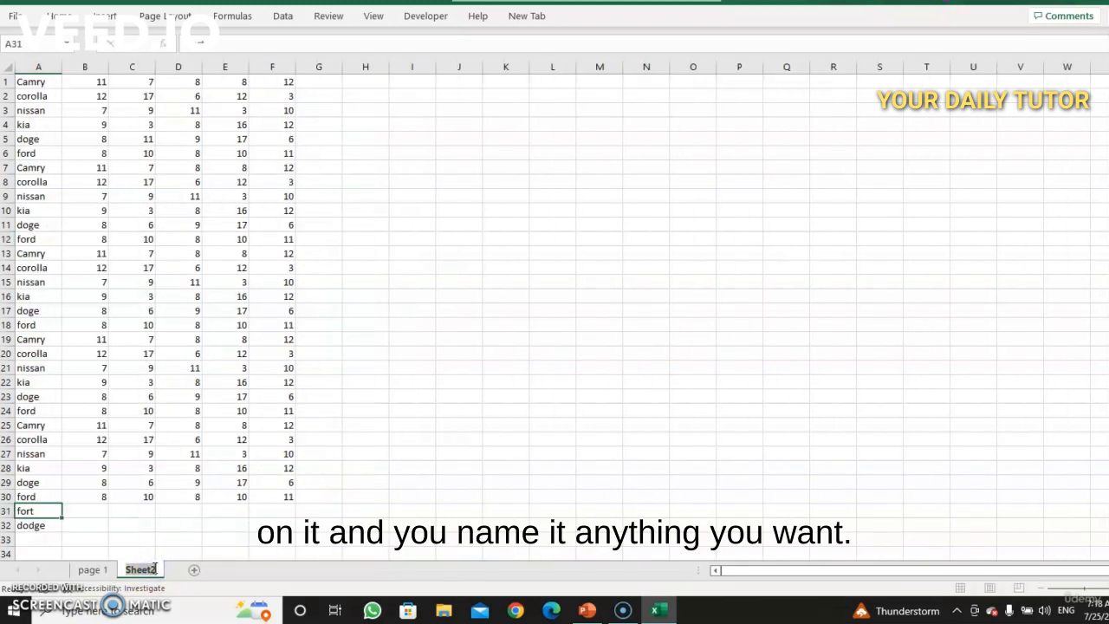
{"action": "type", "text": "page 2"}
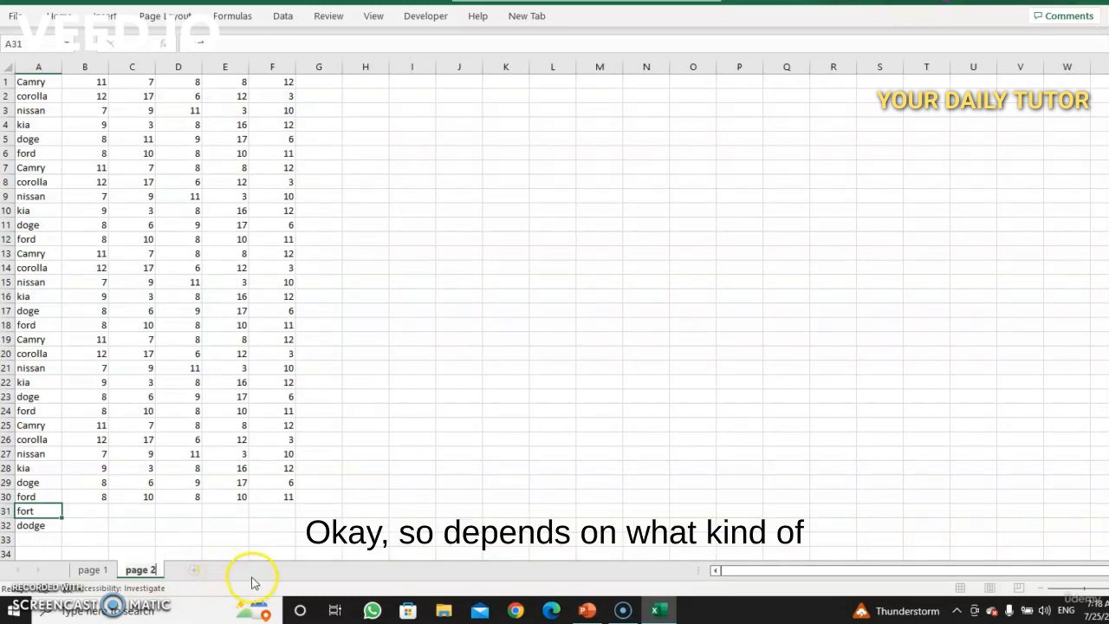
{"action": "left_click", "coordinate": [313, 522]}
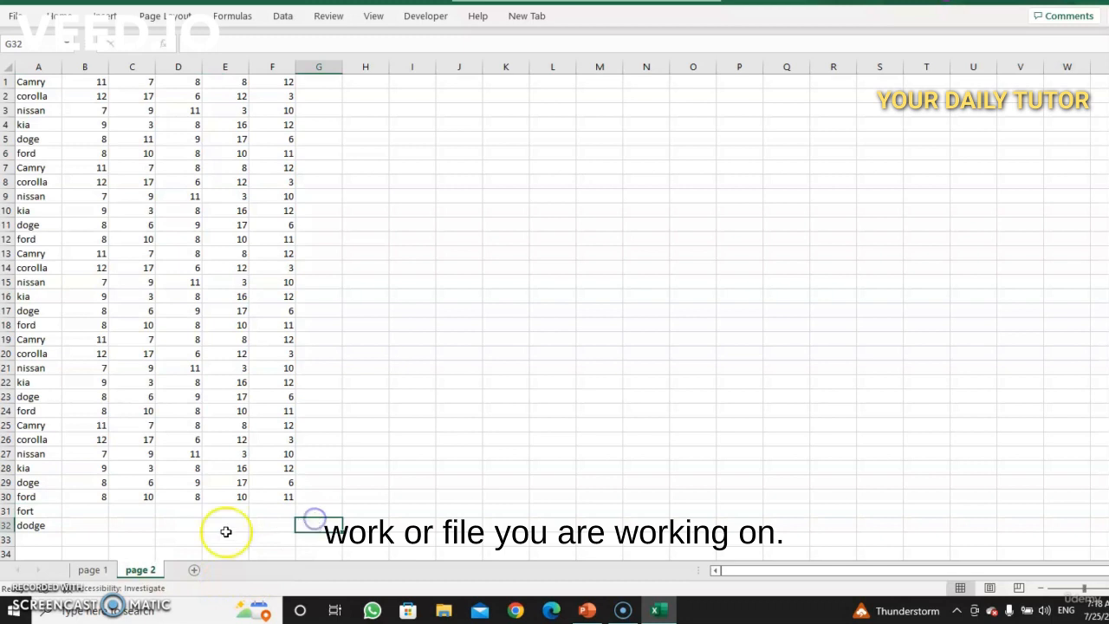
Step: On the page 1 sheet, copy the car sales block in rows 39 to 44 (A39:G44)
{"action": "left_click", "coordinate": [90, 569]}
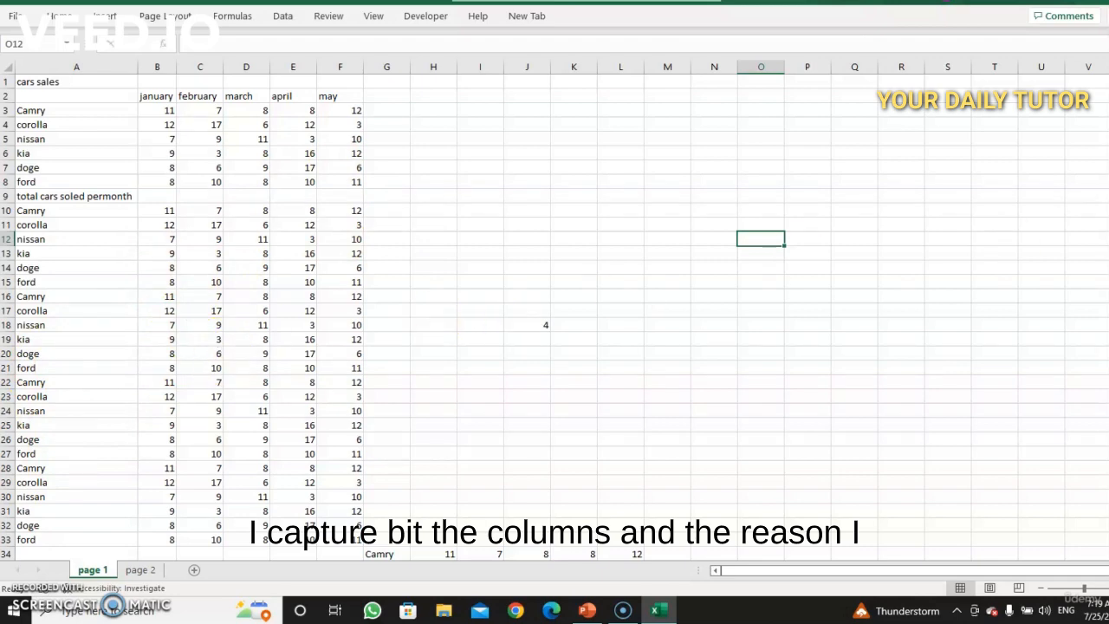
{"action": "scroll", "coordinate": [555, 312], "scroll_direction": "down", "scroll_amount": 3}
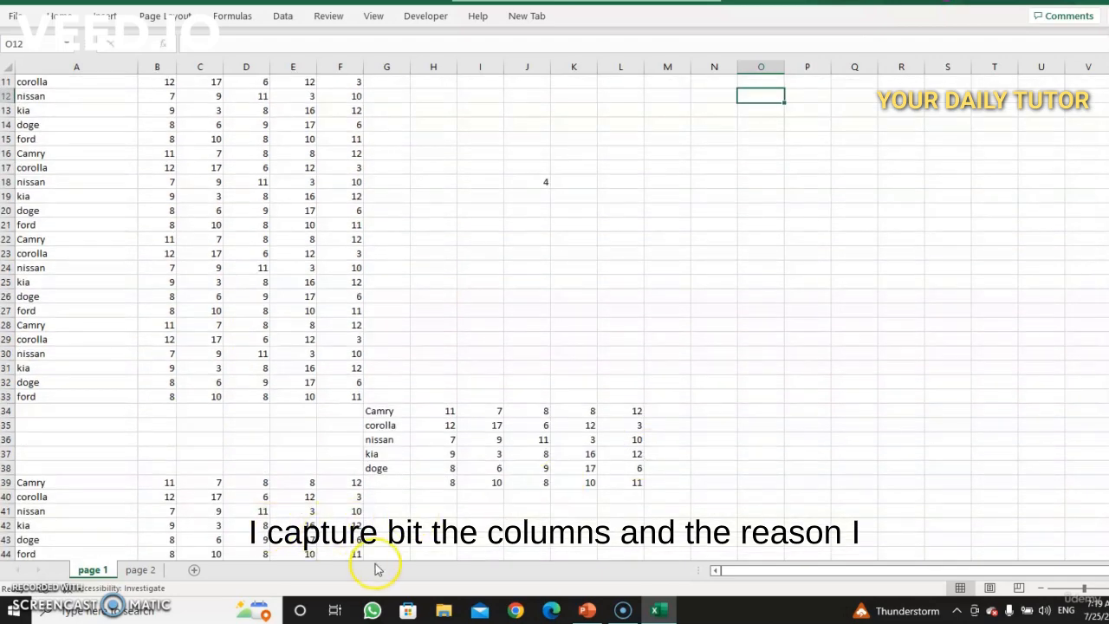
{"action": "left_click_drag", "start_coordinate": [364, 555], "coordinate": [31, 483]}
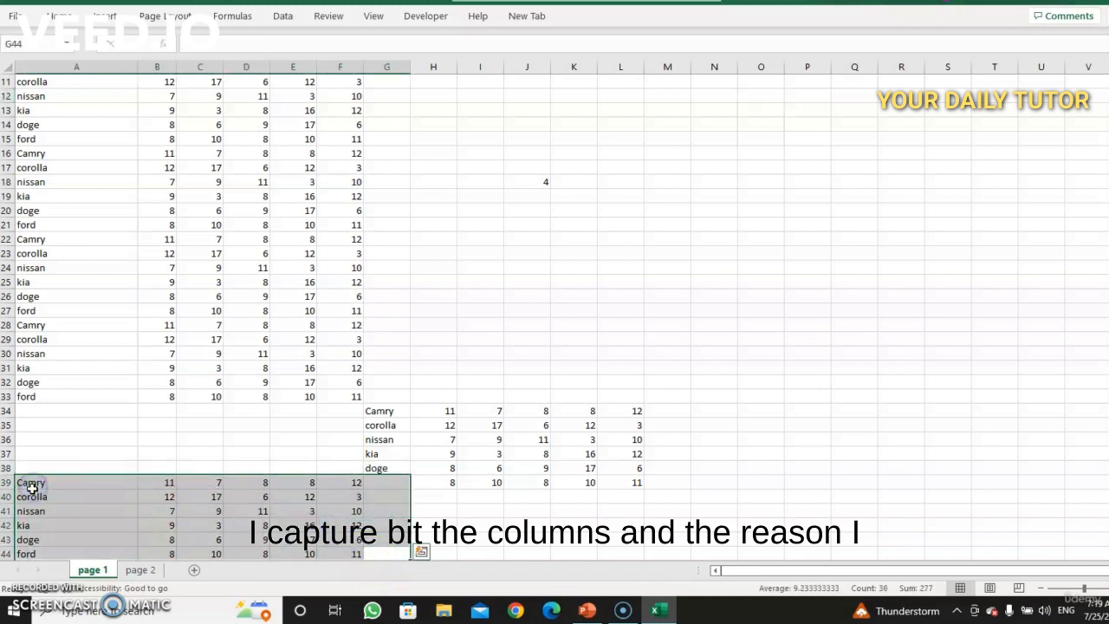
{"action": "key", "text": "ctrl+c"}
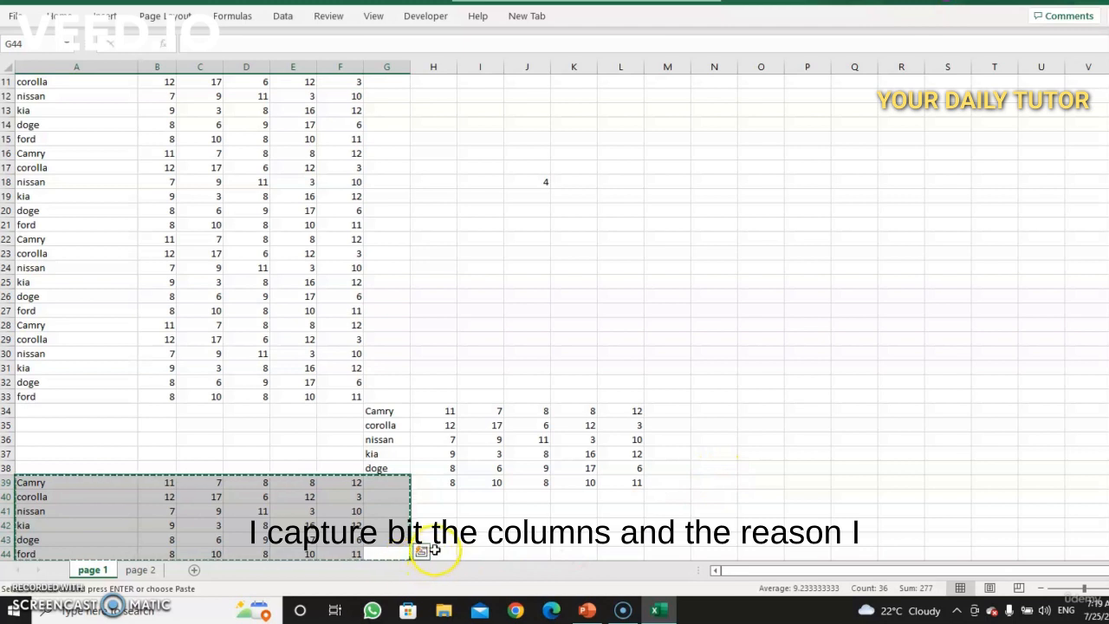
Step: Paste the copied block at cell H44, and undo the paste
{"action": "left_click", "coordinate": [434, 550]}
{"action": "key", "text": "Return"}
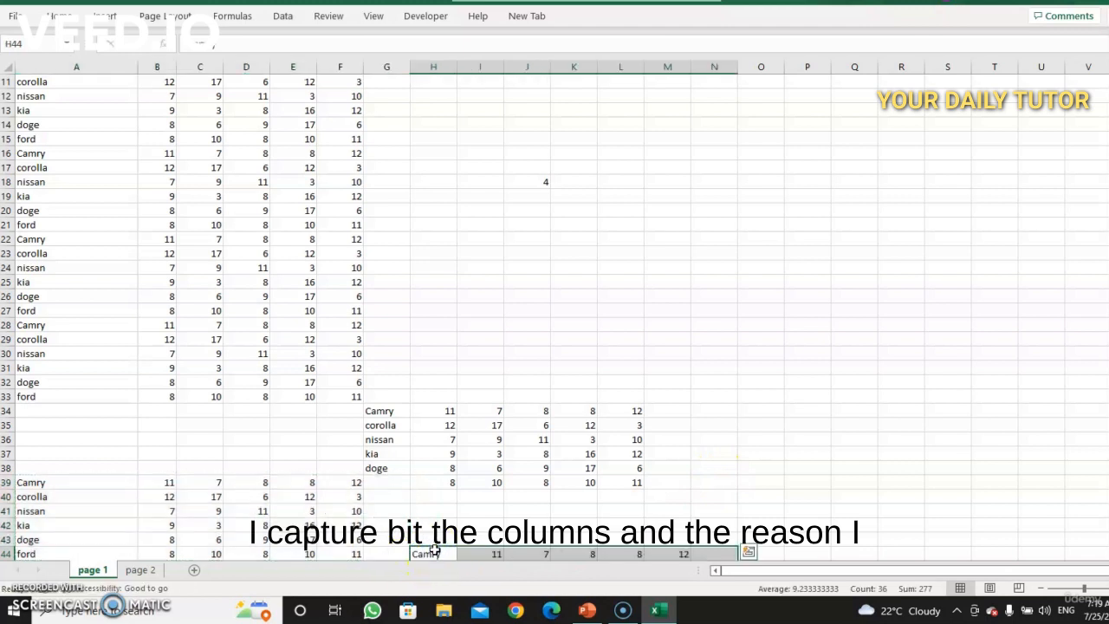
{"action": "key", "text": "ctrl+z"}
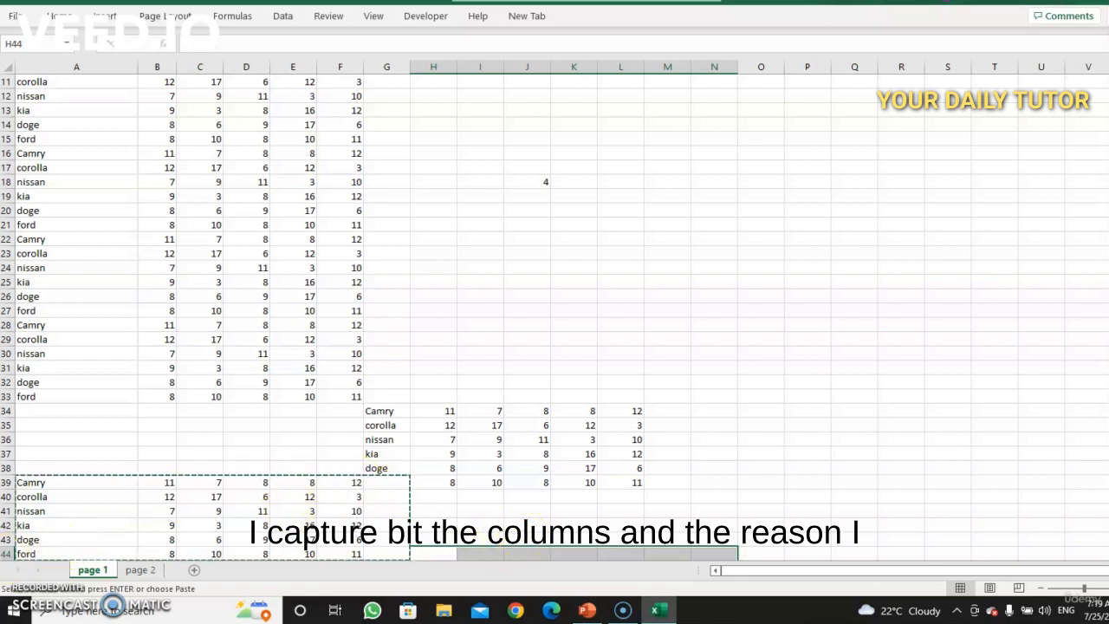
Step: Try to insert the copied cells at row 44, dismissing the resulting dialog
{"action": "right_click", "coordinate": [9, 553]}
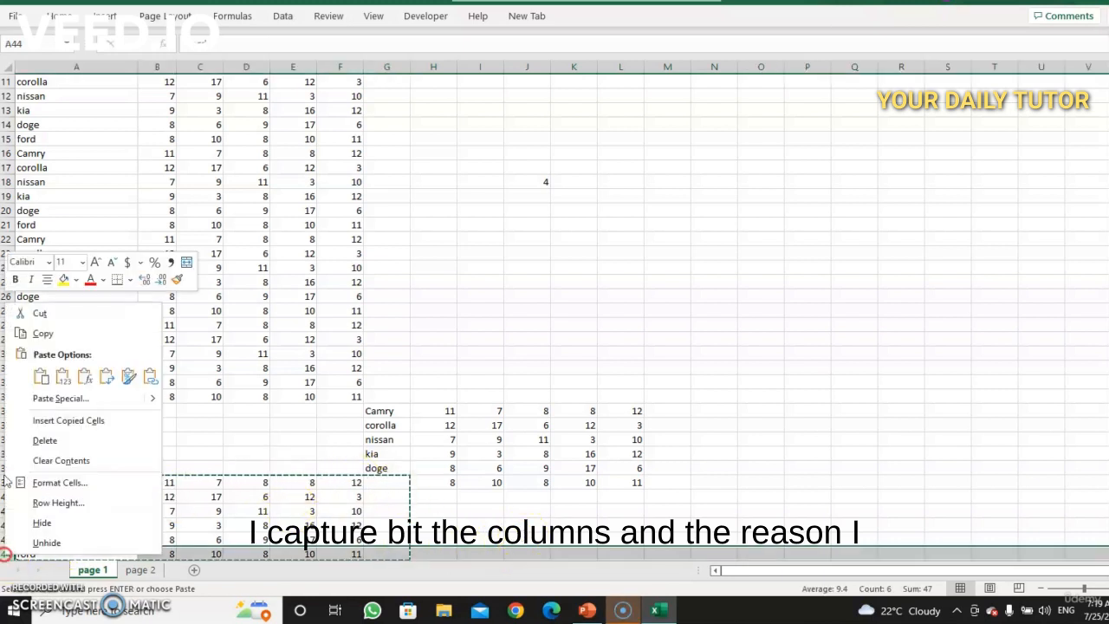
{"action": "left_click", "coordinate": [78, 419]}
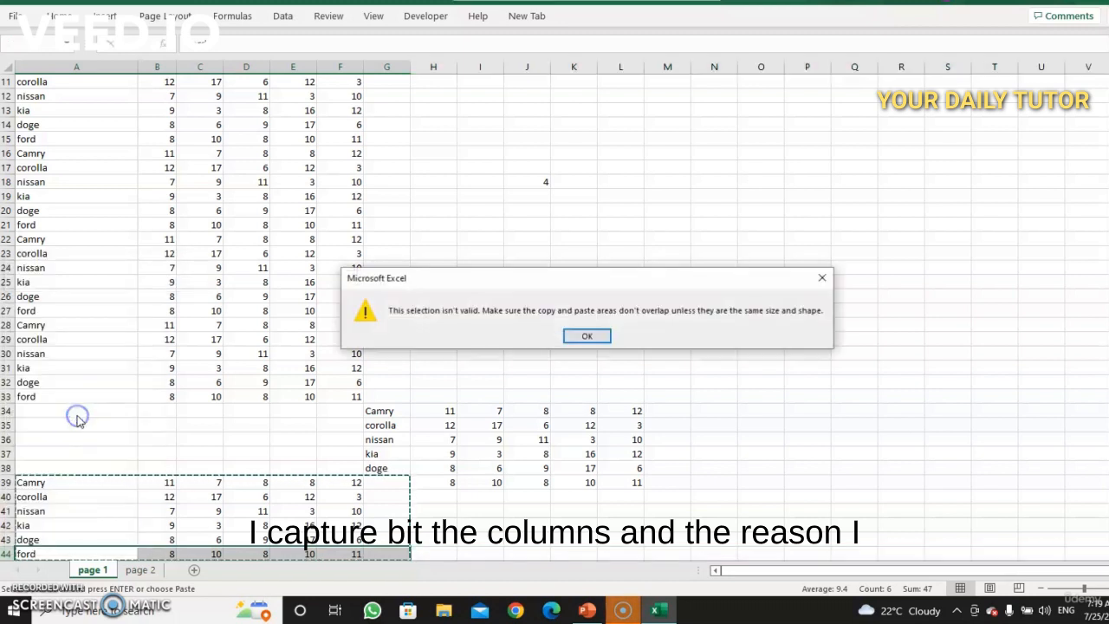
{"action": "left_click", "coordinate": [592, 334]}
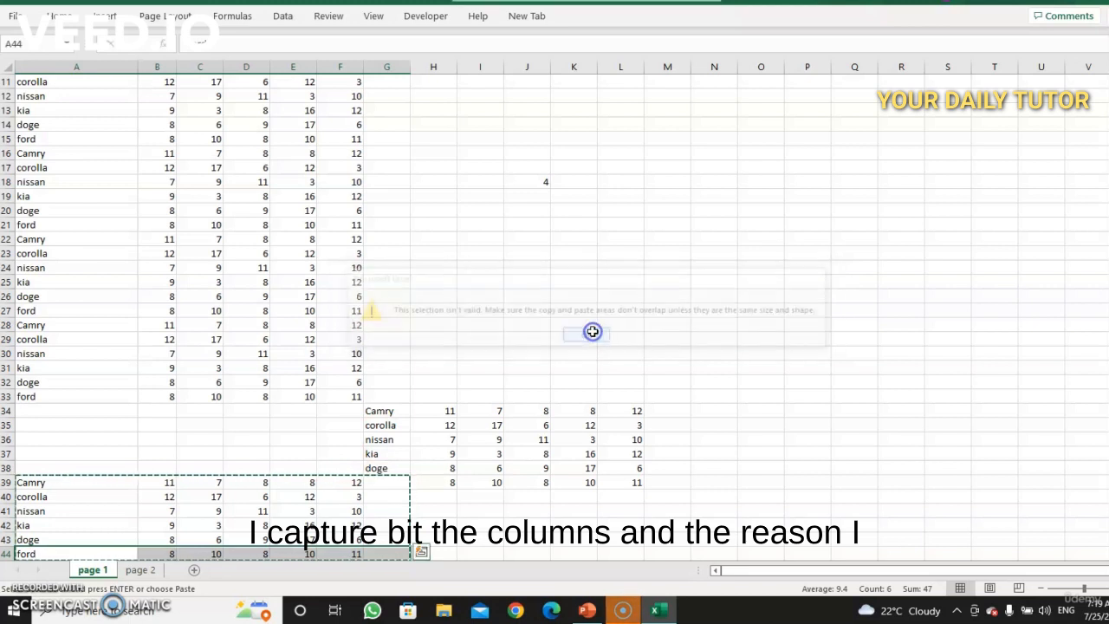
Step: Paste the copied car sales block starting at cell H44
{"action": "left_click", "coordinate": [336, 511]}
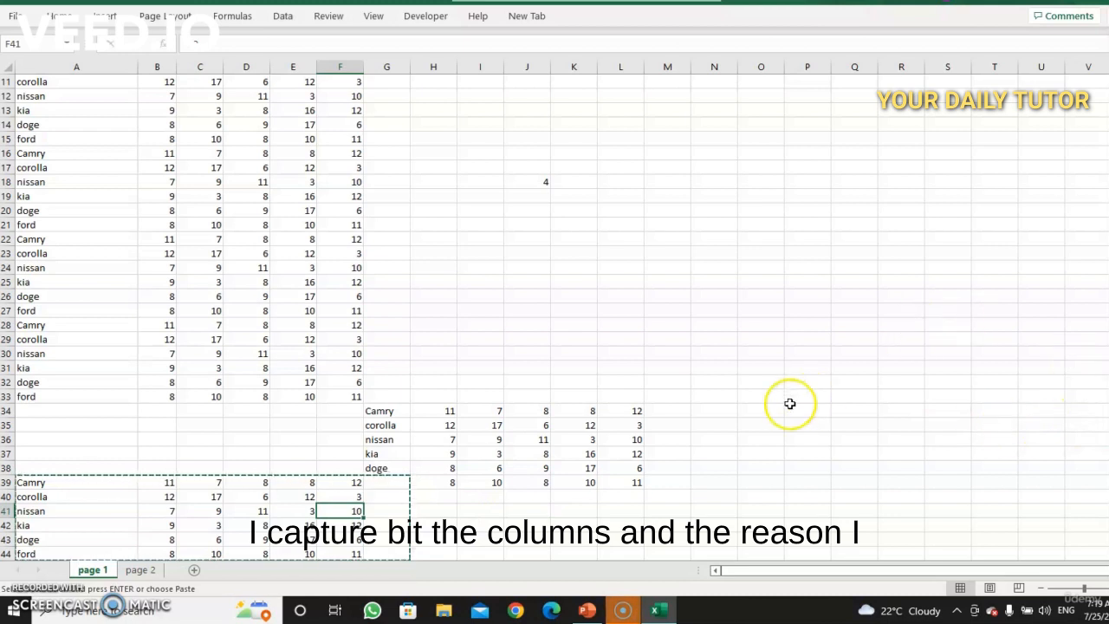
{"action": "left_click", "coordinate": [430, 539]}
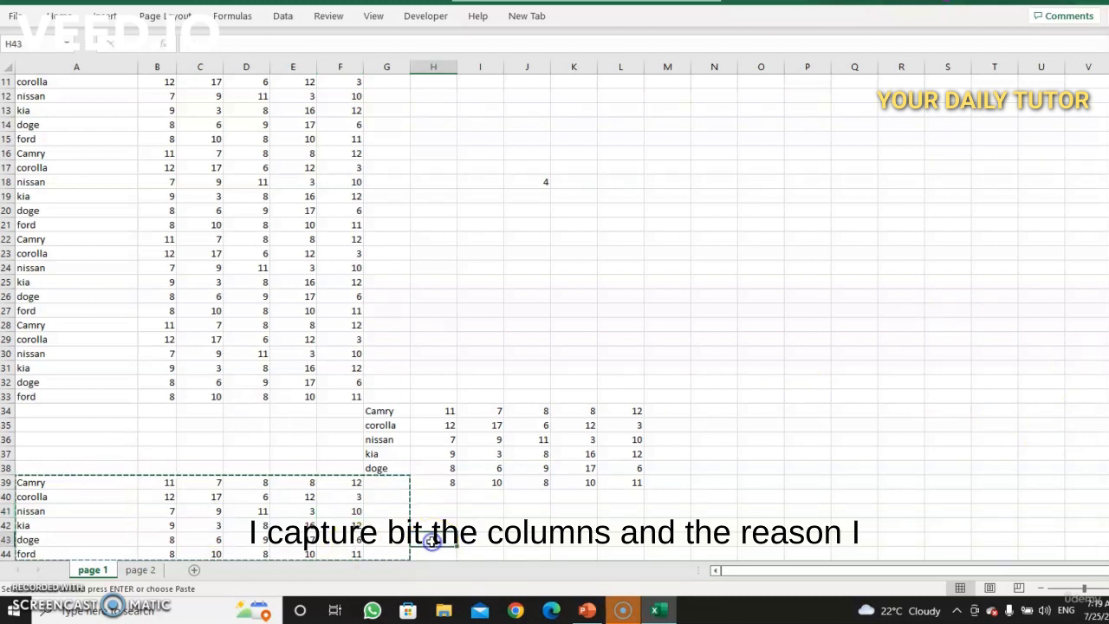
{"action": "key", "text": "Return"}
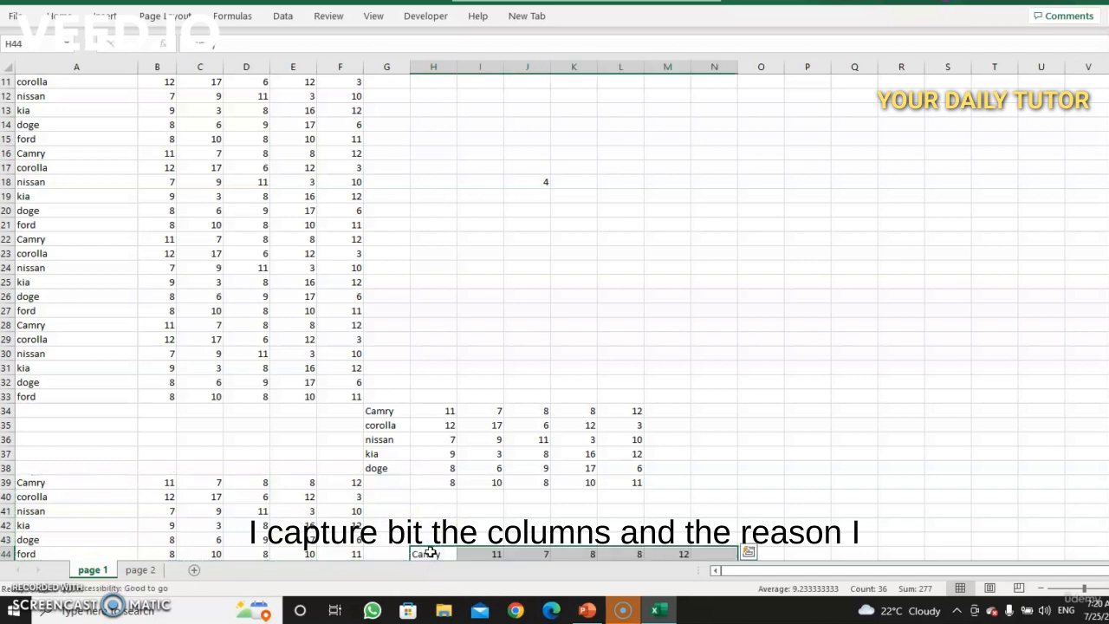
{"action": "key", "text": "Return"}
{"action": "key", "text": "Return"}
{"action": "key", "text": "Return"}
{"action": "key", "text": "Return"}
{"action": "key", "text": "Return"}
{"action": "key", "text": "Return"}
{"action": "key", "text": "Return"}
{"action": "key", "text": "Return"}
{"action": "key", "text": "Return"}
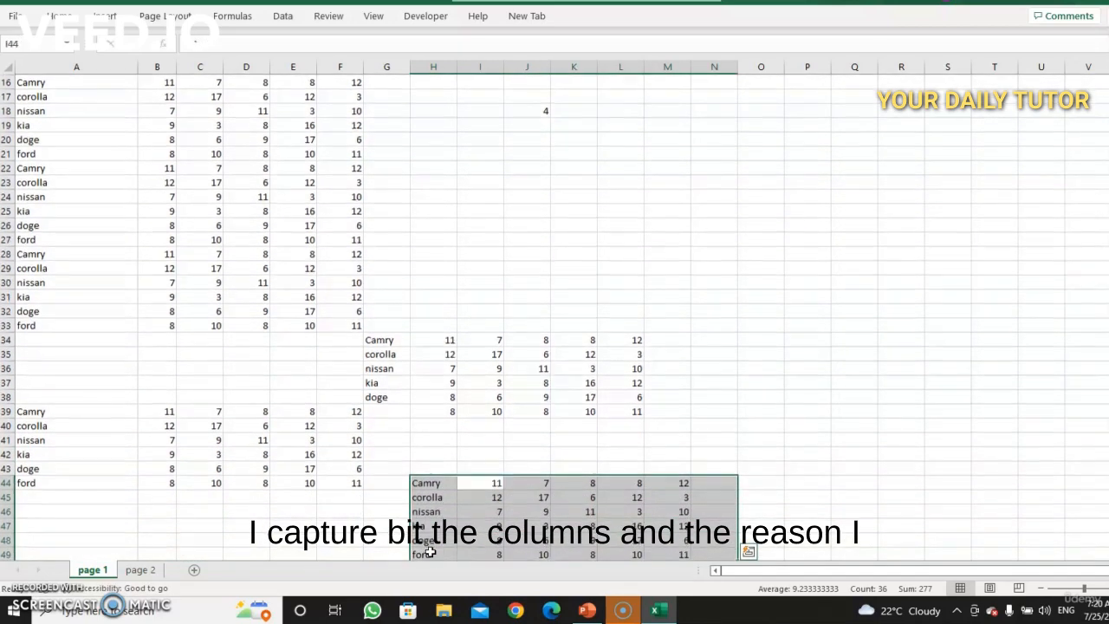
{"action": "key", "text": "Return"}
{"action": "left_click", "coordinate": [47, 495]}
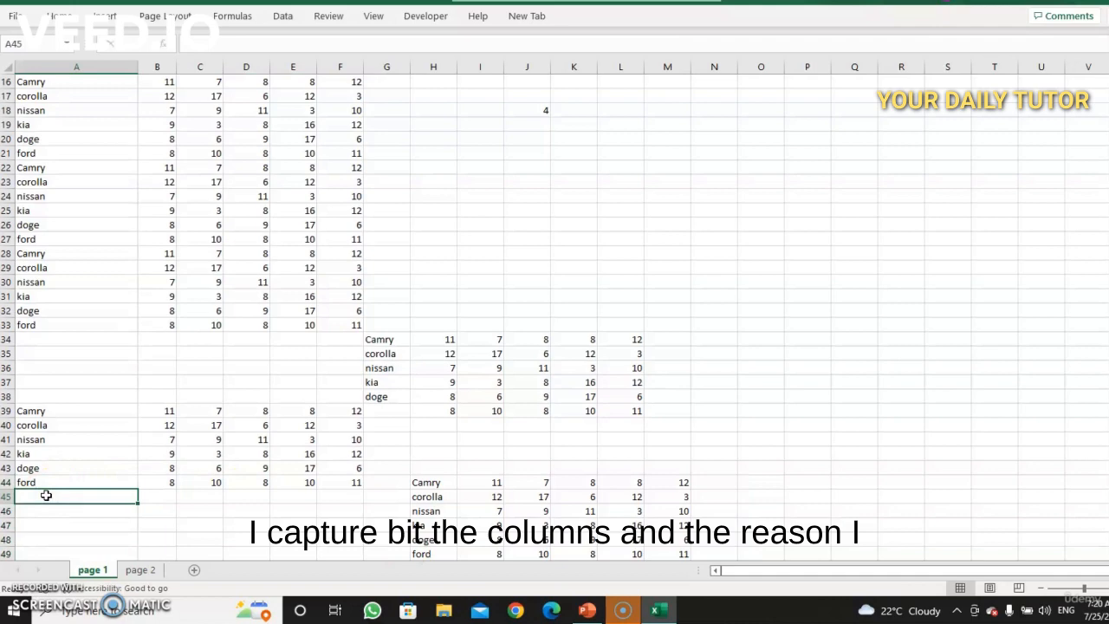
{"action": "left_click", "coordinate": [426, 496]}
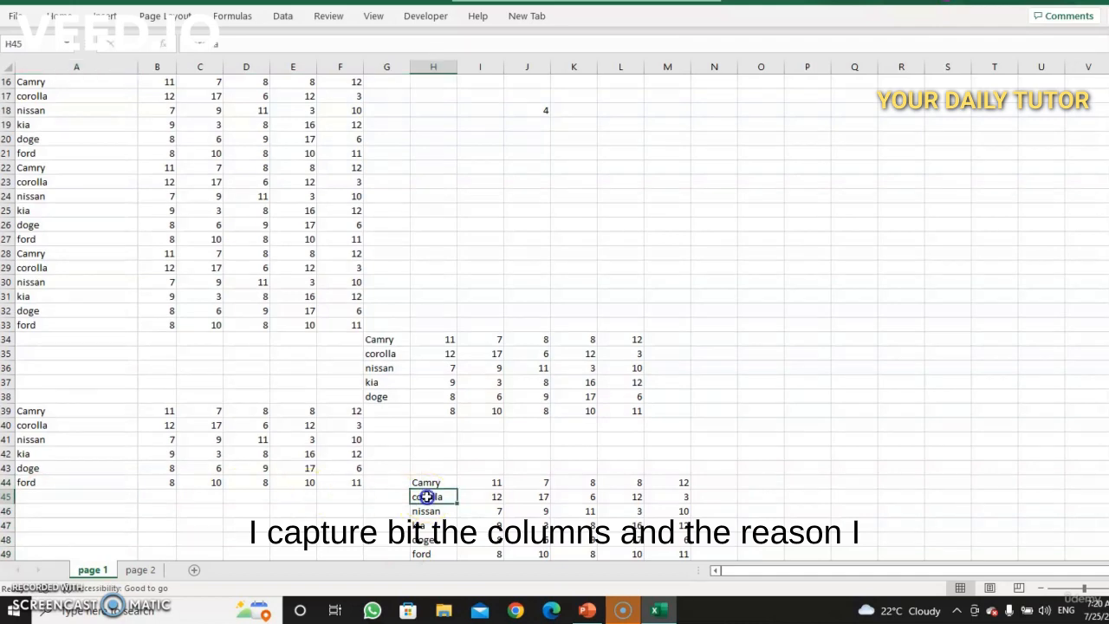
{"action": "left_click", "coordinate": [710, 551]}
{"action": "key", "text": "Down"}
{"action": "key", "text": "Down"}
{"action": "key", "text": "Down"}
{"action": "key", "text": "Down"}
{"action": "key", "text": "Down"}
{"action": "key", "text": "Down"}
{"action": "key", "text": "Down"}
{"action": "key", "text": "Down"}
{"action": "key", "text": "Down"}
{"action": "key", "text": "Down"}
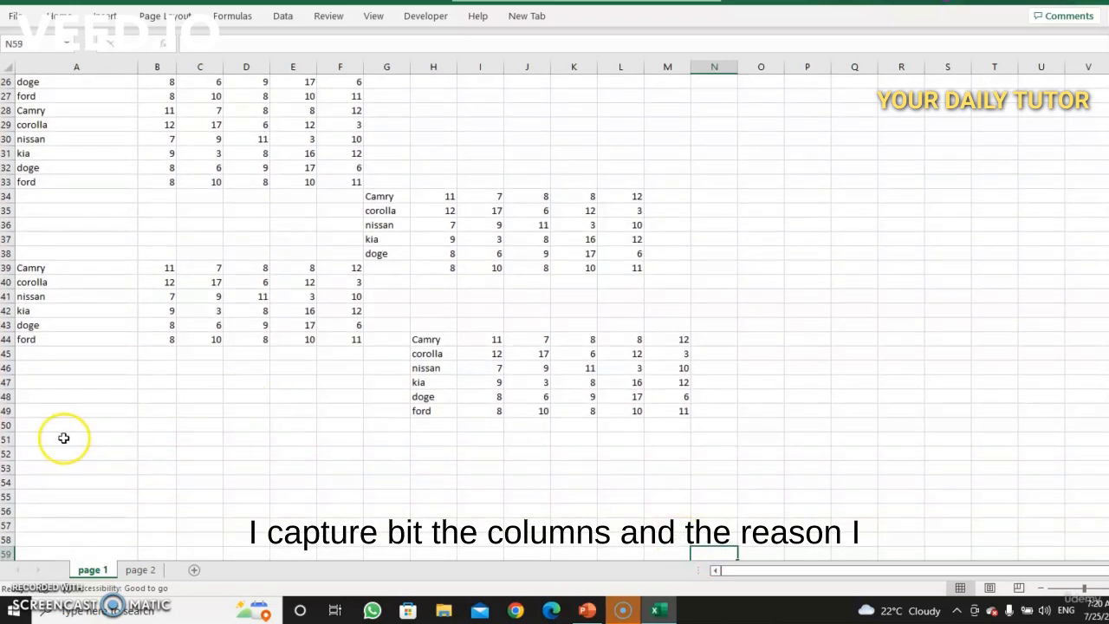
{"action": "left_click", "coordinate": [28, 422]}
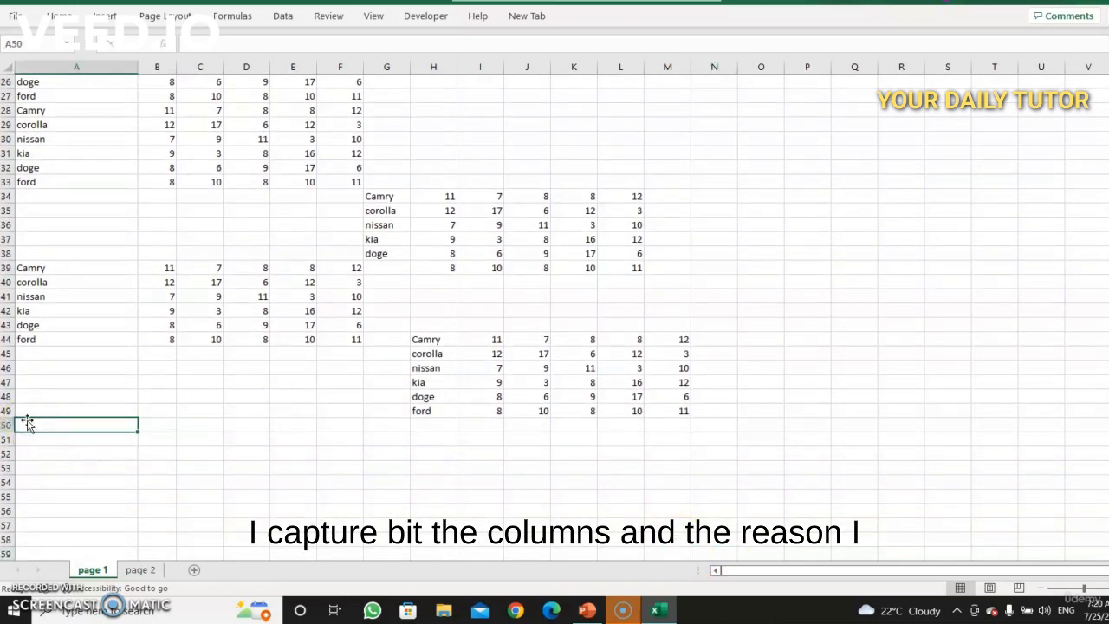
Step: Copy the block A39:G44 again and paste it starting at cell A50
{"action": "mouse_move", "coordinate": [374, 341]}
{"action": "left_mouse_down"}
{"action": "mouse_move", "coordinate": [354, 317]}
{"action": "mouse_move", "coordinate": [70, 265]}
{"action": "left_mouse_up"}
{"action": "right_click", "coordinate": [79, 278]}
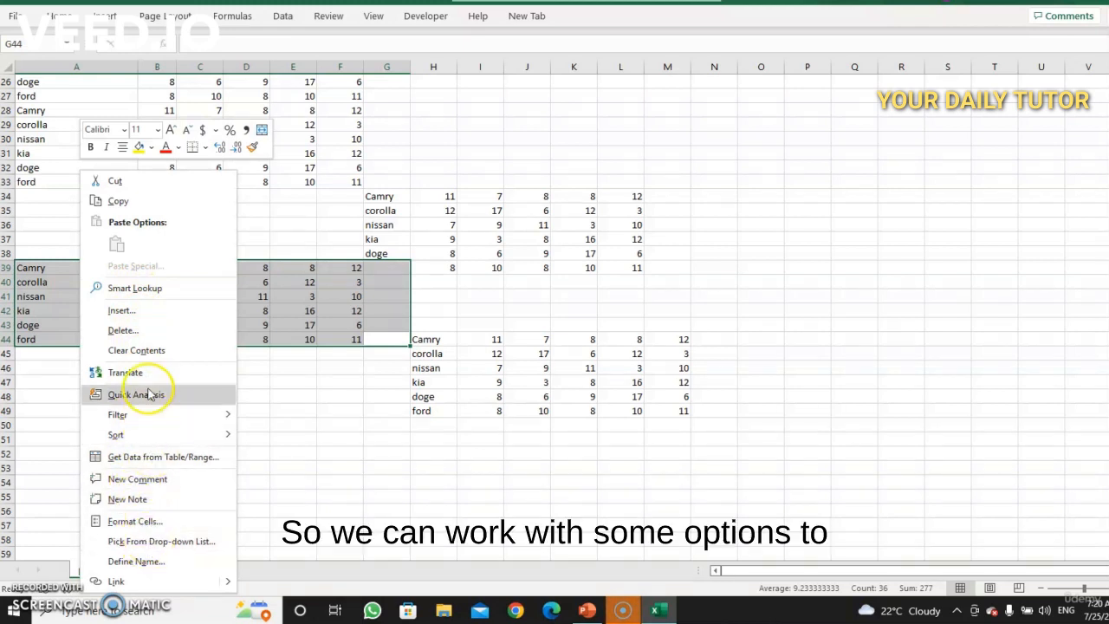
{"action": "left_click", "coordinate": [138, 200]}
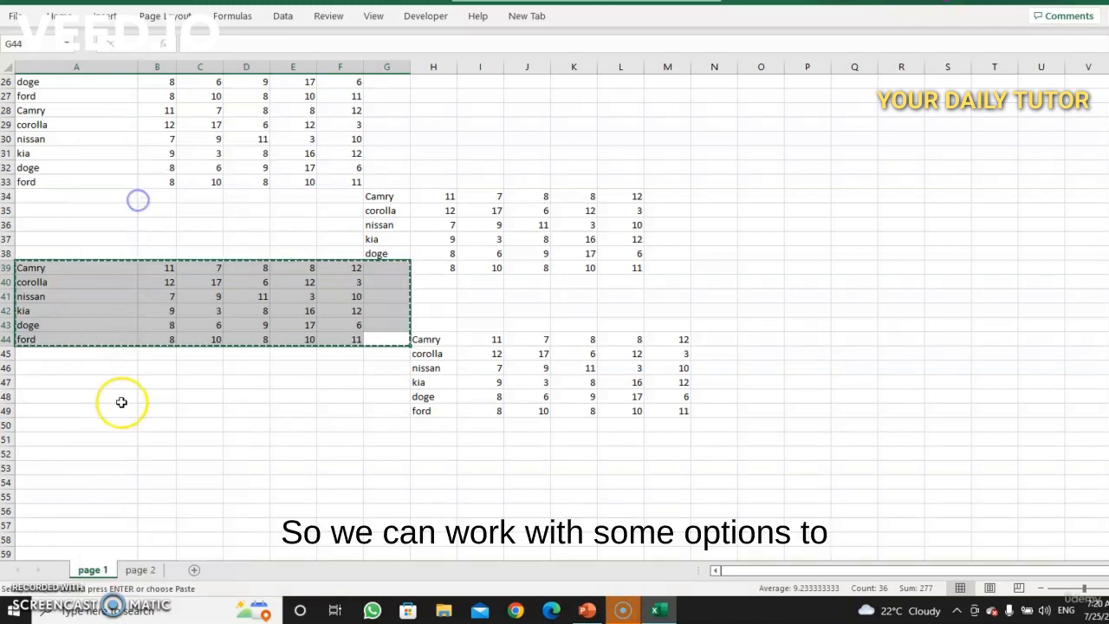
{"action": "left_click", "coordinate": [32, 424]}
{"action": "key", "text": "ctrl+v"}
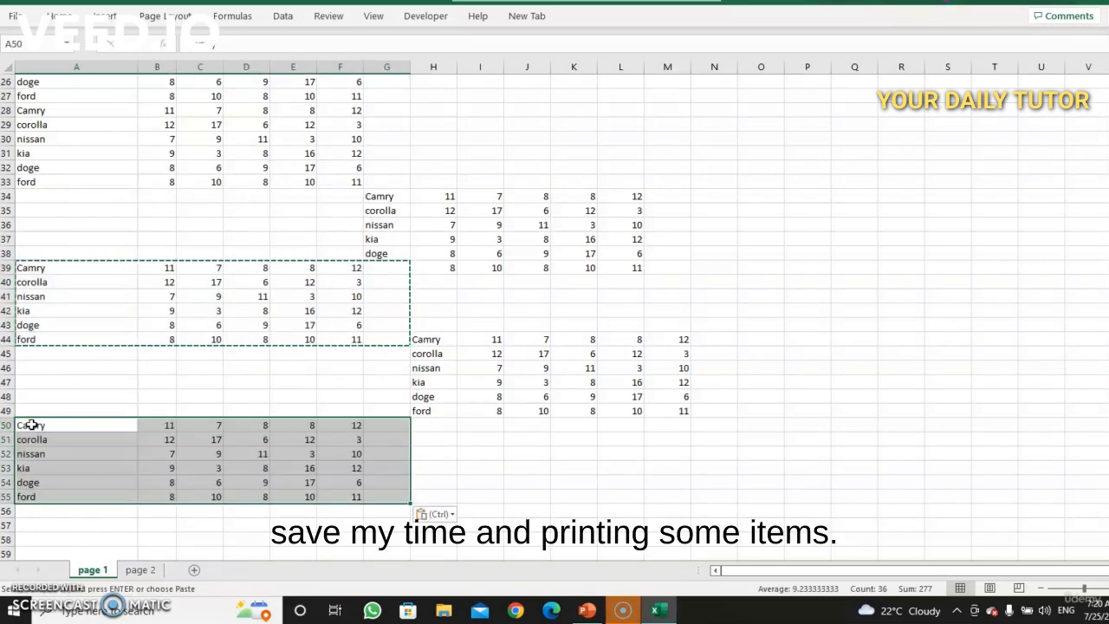
{"action": "left_click", "coordinate": [572, 468]}
{"action": "left_click", "coordinate": [716, 351]}
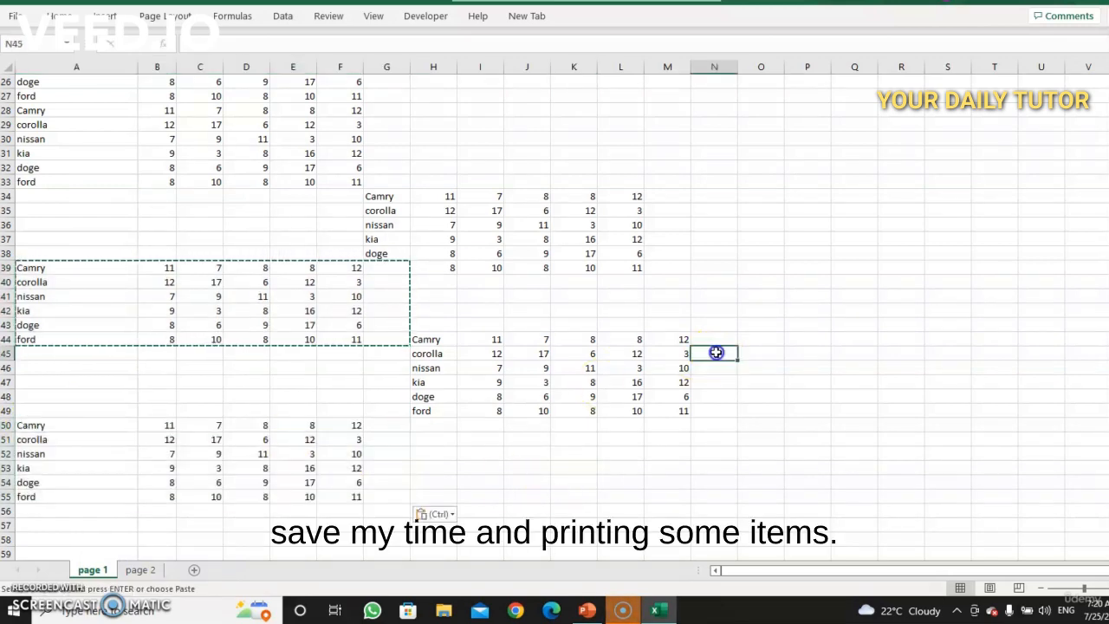
{"action": "scroll", "coordinate": [555, 312], "scroll_direction": "up", "scroll_amount": 8}
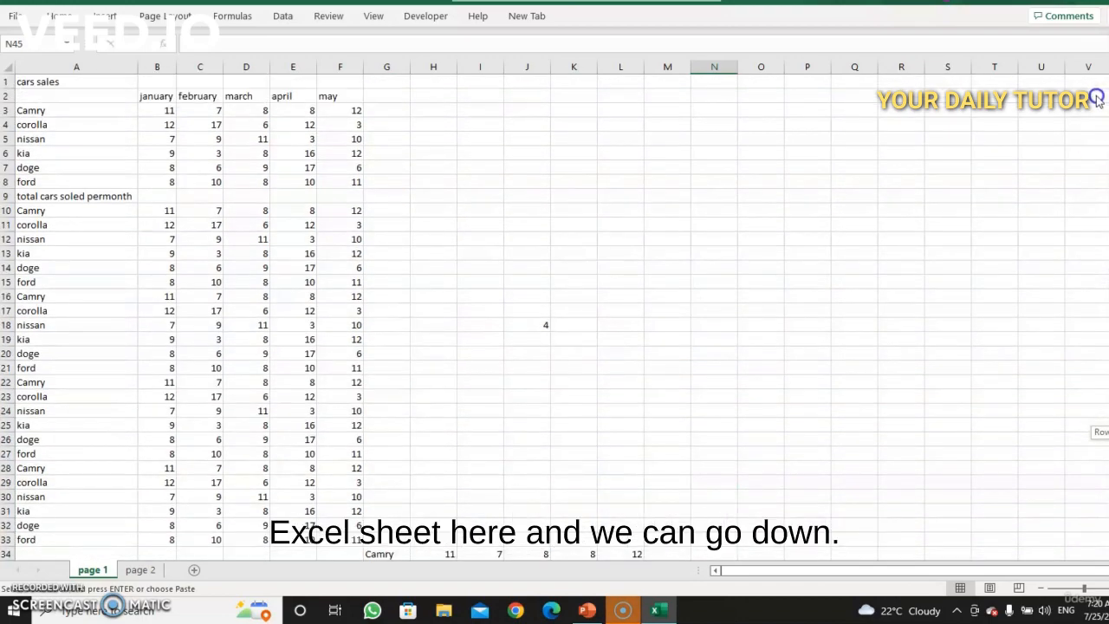
{"action": "scroll", "coordinate": [554, 312], "scroll_direction": "down", "scroll_amount": 7}
{"action": "scroll", "coordinate": [555, 312], "scroll_direction": "up", "scroll_amount": 7}
{"action": "scroll", "coordinate": [554, 312], "scroll_direction": "down", "scroll_amount": 7}
{"action": "scroll", "coordinate": [554, 312], "scroll_direction": "down", "scroll_amount": 1}
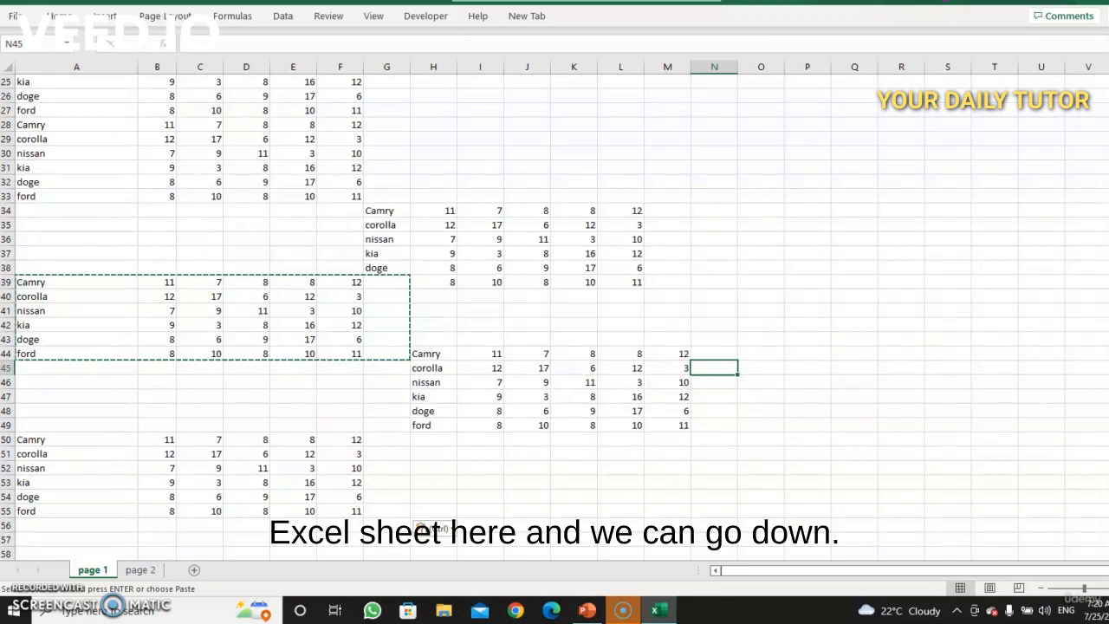
Step: Paste the copied car sales block again starting at cell A56
{"action": "left_click", "coordinate": [66, 523]}
{"action": "key", "text": "ctrl+v"}
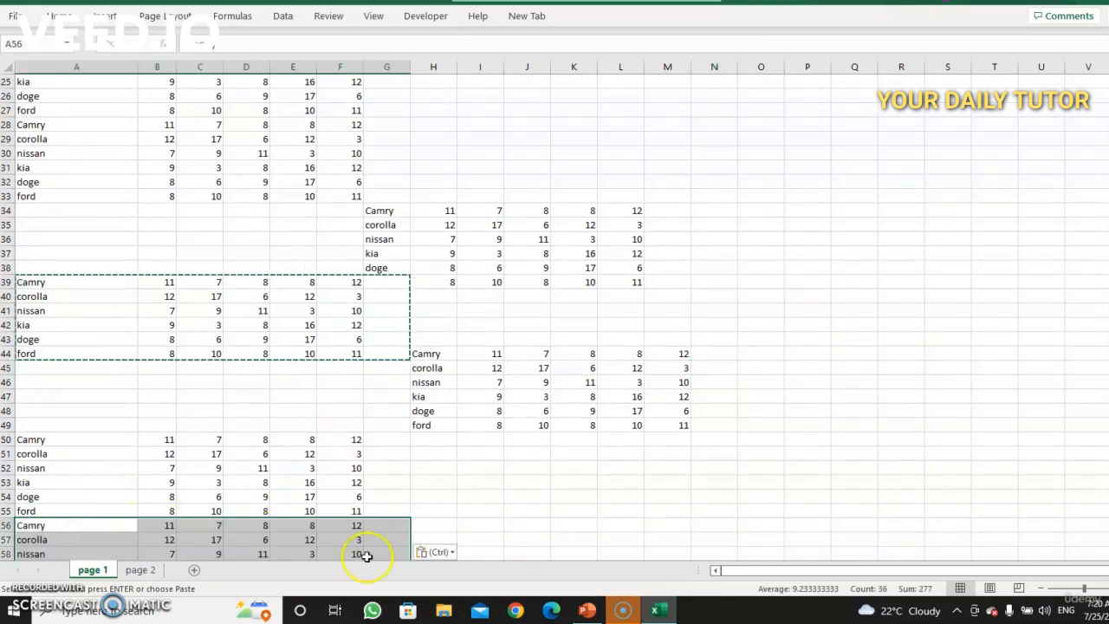
{"action": "scroll", "coordinate": [555, 312], "scroll_direction": "down", "scroll_amount": 1}
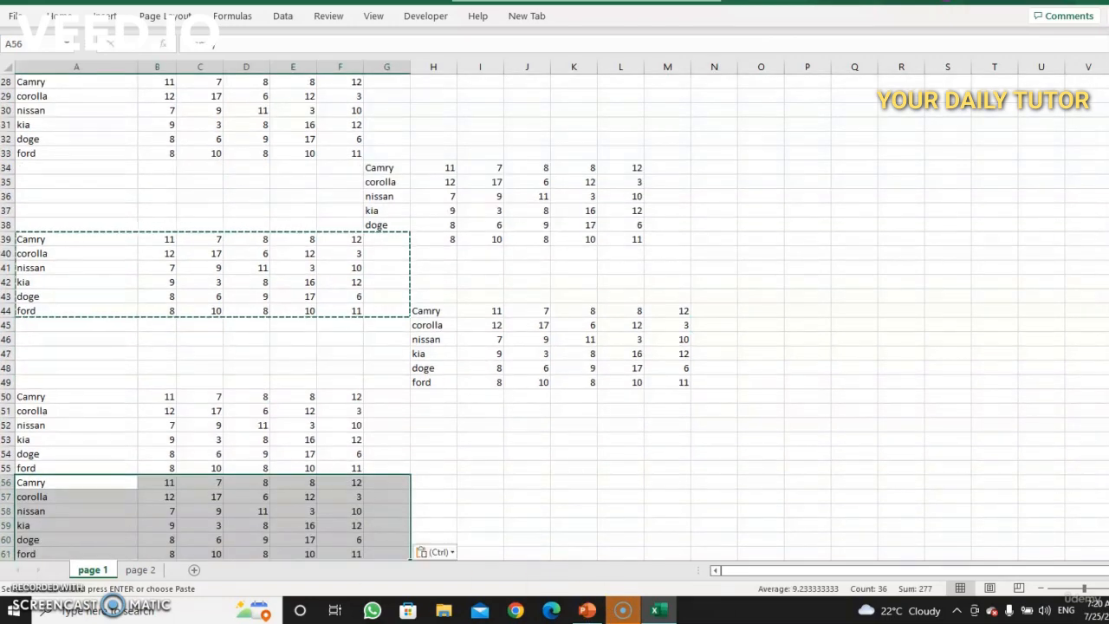
Step: Rename the kia entry in cell A59 as kiaa
{"action": "left_click", "coordinate": [735, 521]}
{"action": "scroll", "coordinate": [545, 321], "scroll_direction": "up", "scroll_amount": 9}
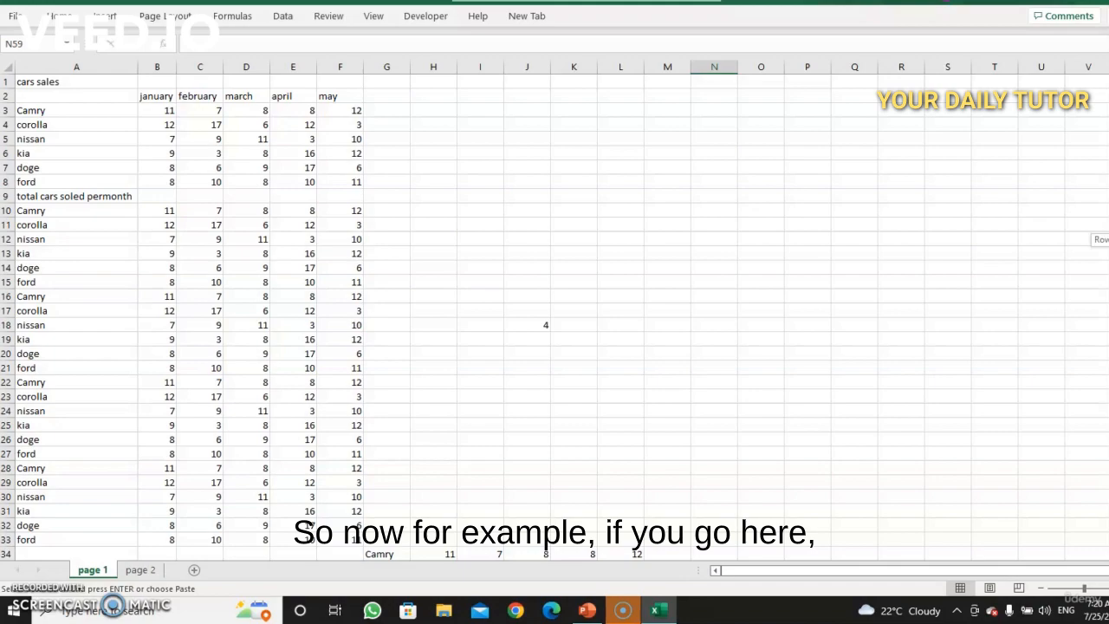
{"action": "scroll", "coordinate": [555, 317], "scroll_direction": "down", "scroll_amount": 9}
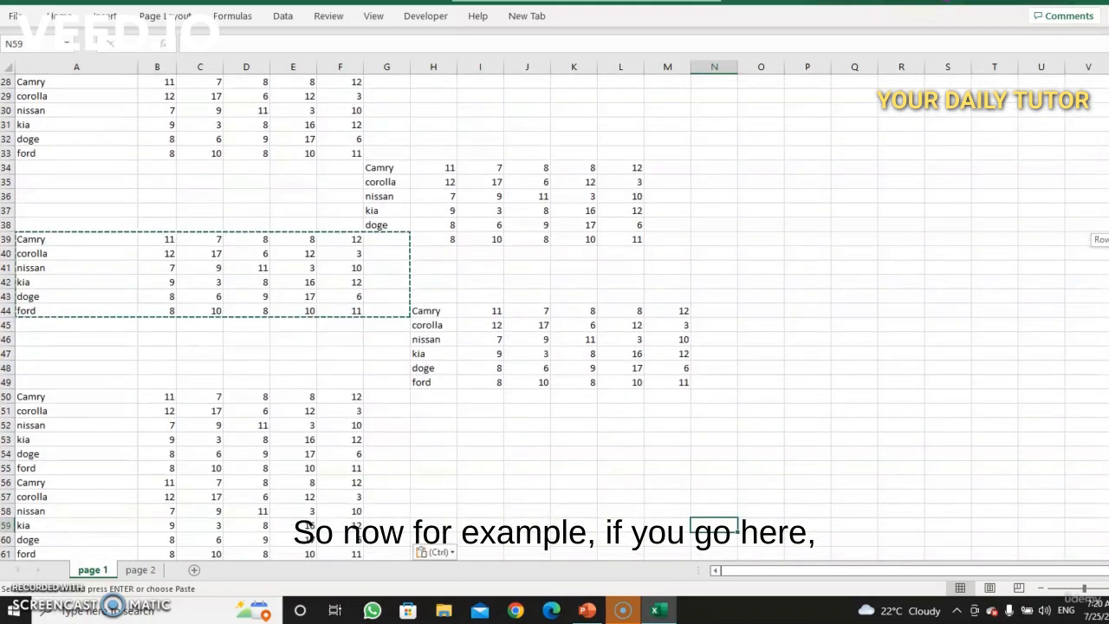
{"action": "left_click", "coordinate": [41, 525]}
{"action": "double_click", "coordinate": [41, 525]}
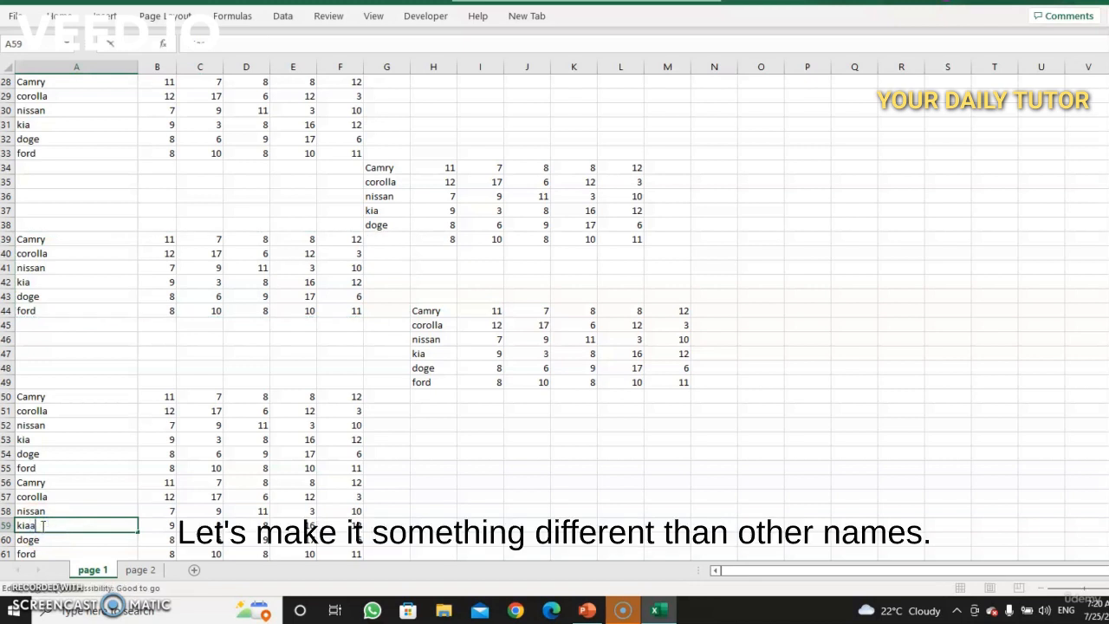
{"action": "type", "text": "a"}
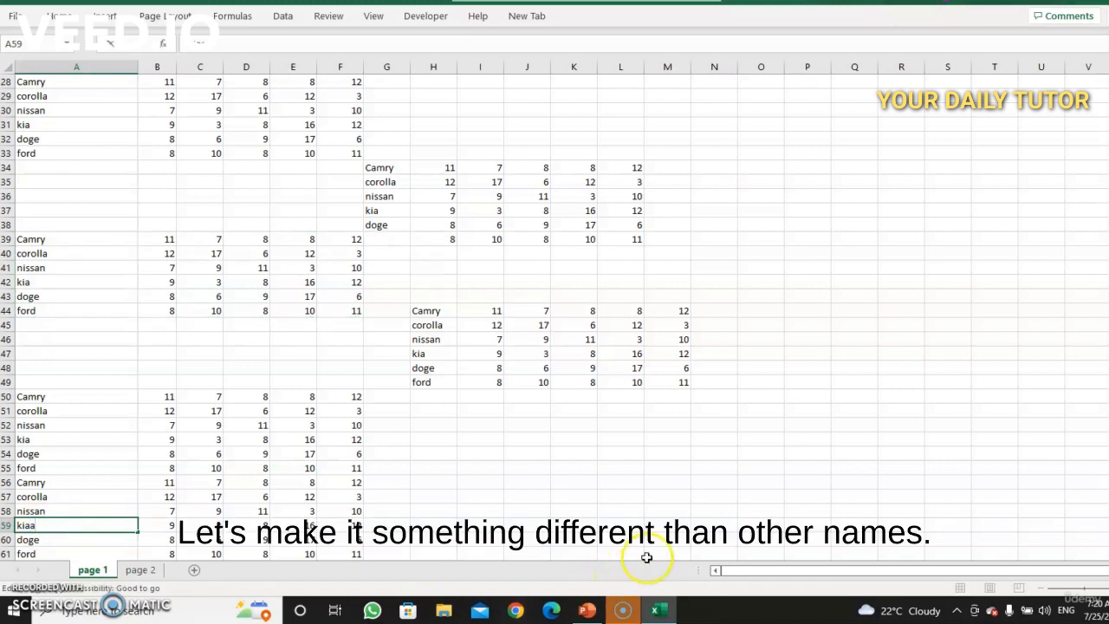
{"action": "left_click", "coordinate": [574, 494]}
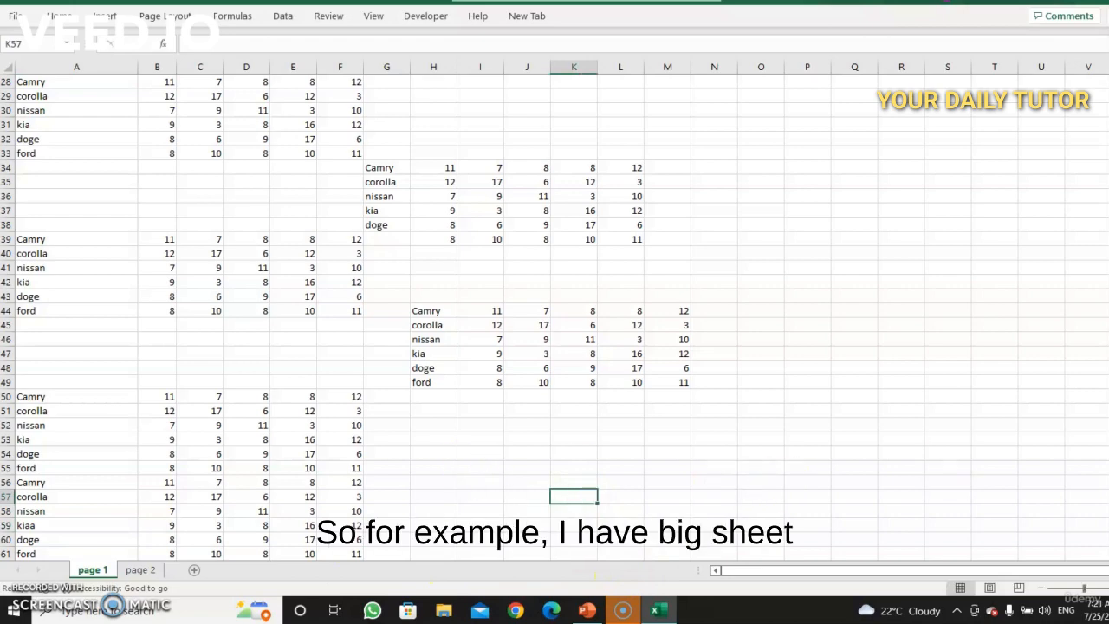
Step: Scroll back to the top of the sheet and step down the rows of column A, reading the car names
{"action": "left_click_drag", "start_coordinate": [1108, 405], "coordinate": [1108, 205]}
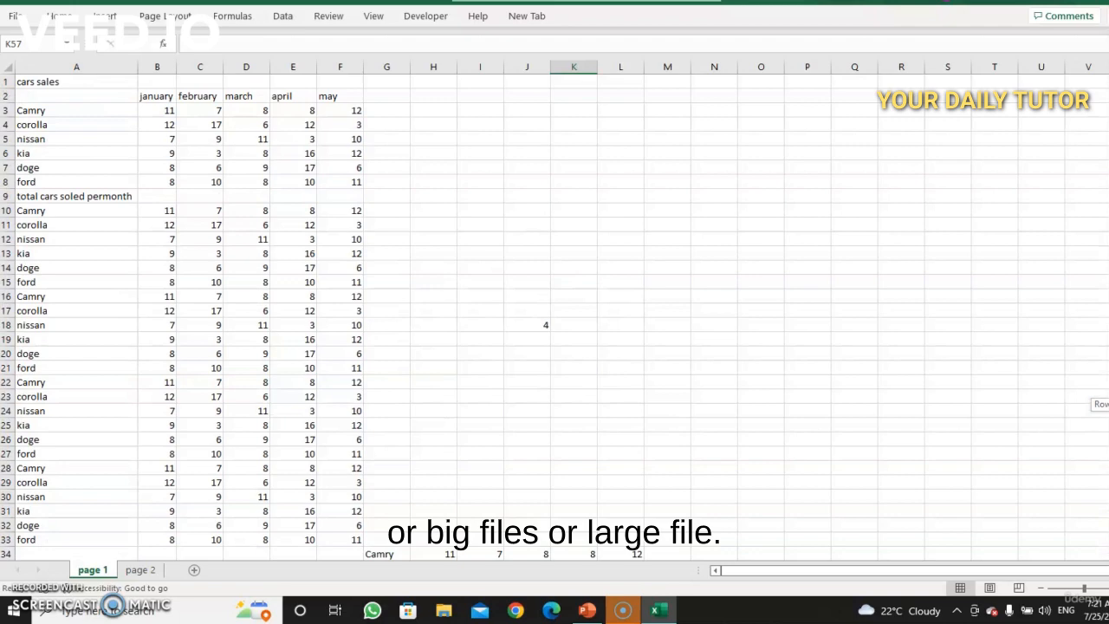
{"action": "mouse_move", "coordinate": [1107, 205]}
{"action": "left_mouse_down"}
{"action": "mouse_move", "coordinate": [1108, 280]}
{"action": "mouse_move", "coordinate": [1108, 205]}
{"action": "left_mouse_up"}
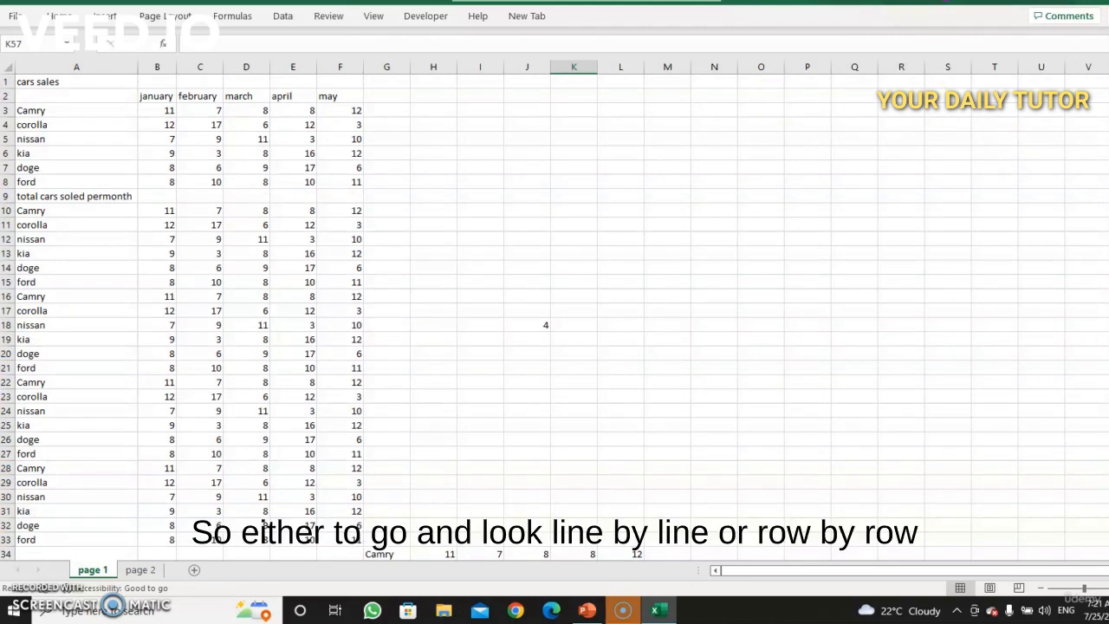
{"action": "right_click", "coordinate": [1107, 199]}
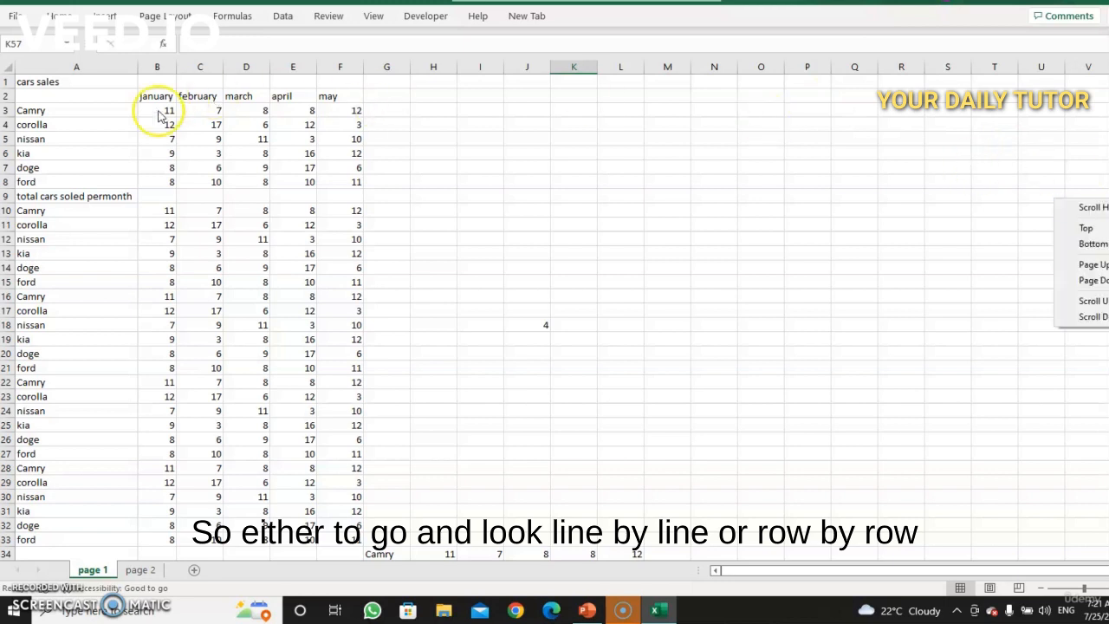
{"action": "left_click", "coordinate": [119, 102]}
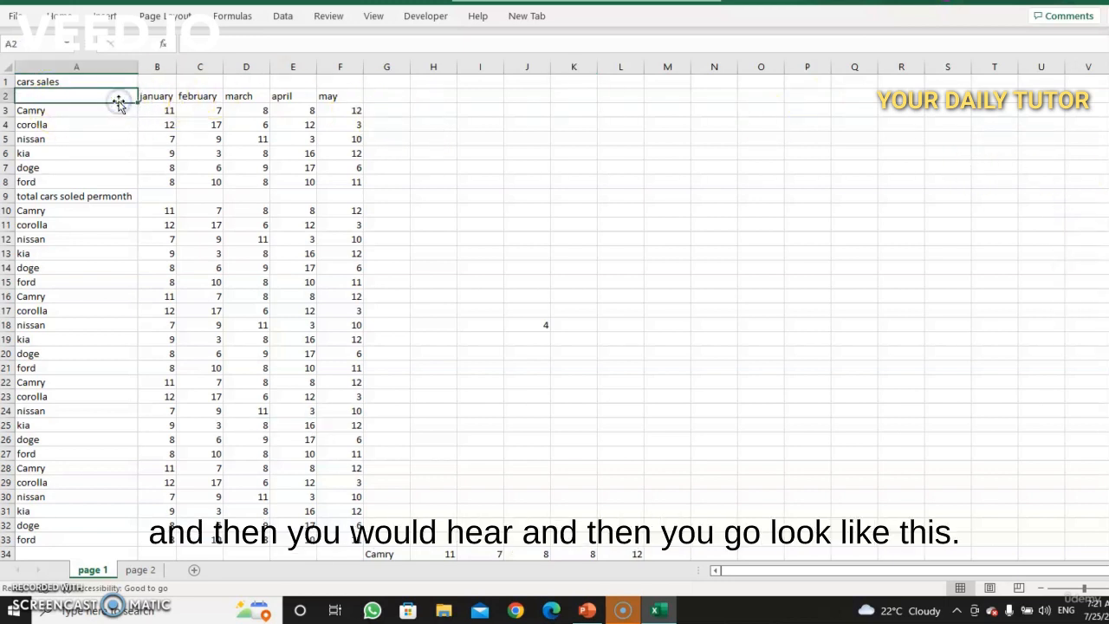
{"action": "key", "text": "Down"}
{"action": "key", "text": "Down"}
{"action": "key", "text": "Down"}
{"action": "key", "text": "Down"}
{"action": "key", "text": "Down"}
{"action": "key", "text": "Down"}
{"action": "key", "text": "Down"}
{"action": "key", "text": "Down"}
{"action": "key", "text": "Down"}
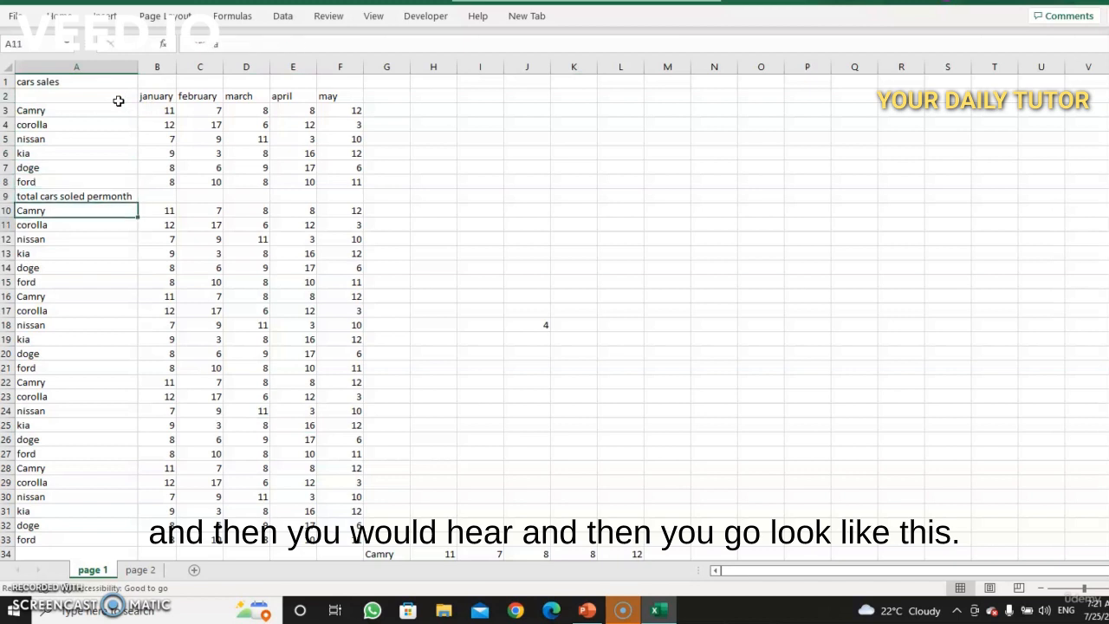
{"action": "key", "text": "Down"}
{"action": "key", "text": "Down"}
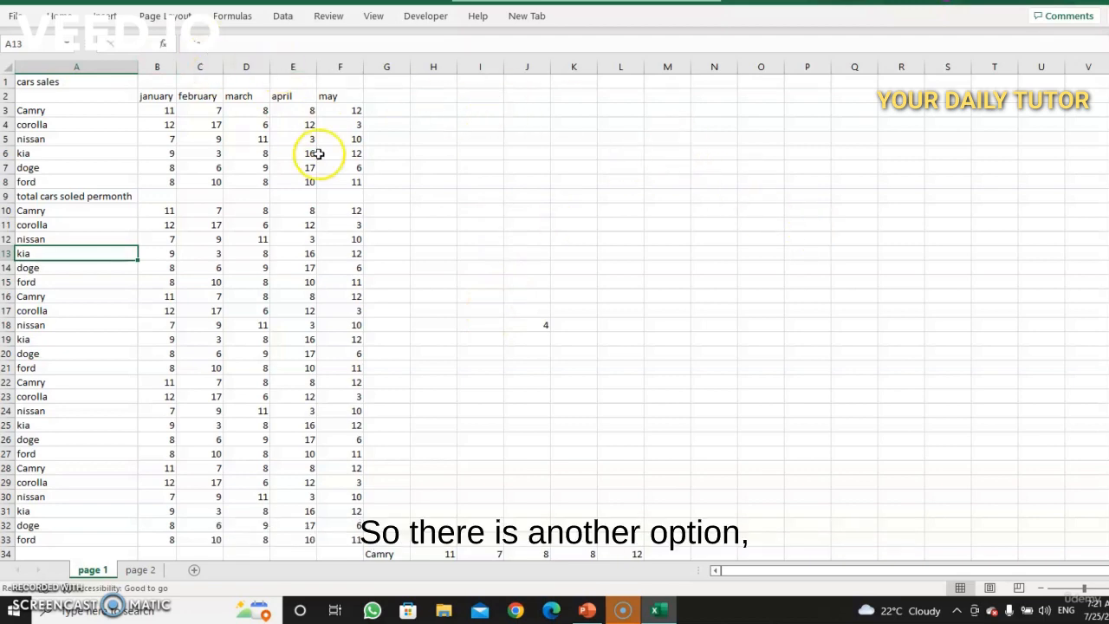
Step: Search the current sheet for kiaa with Find and Replace, then close the dialog
{"action": "left_click", "coordinate": [59, 16]}
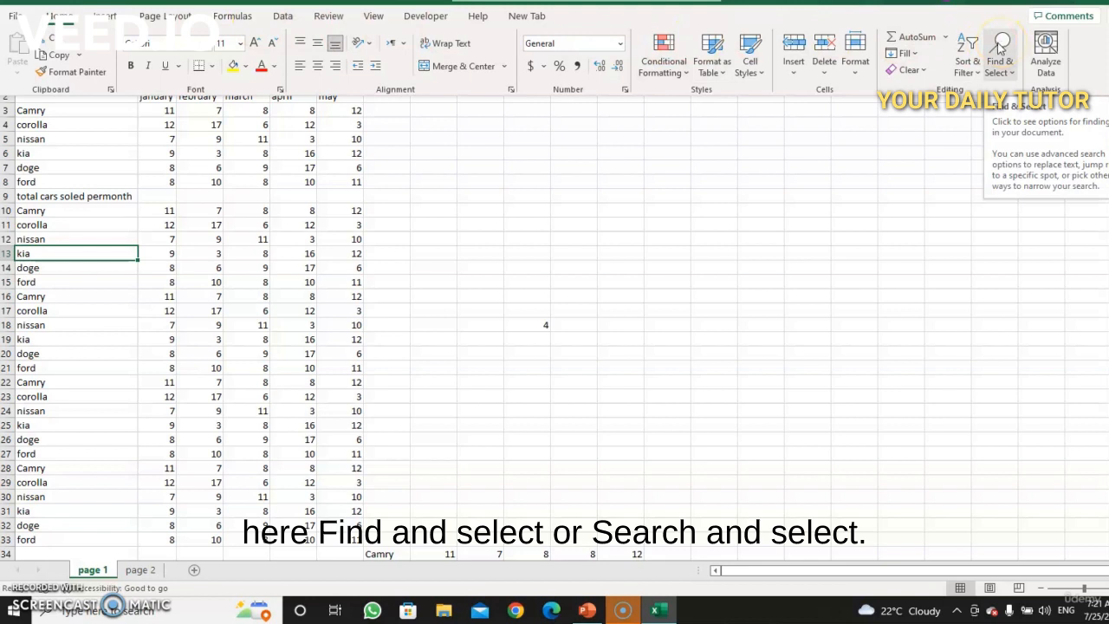
{"action": "left_click", "coordinate": [1005, 50]}
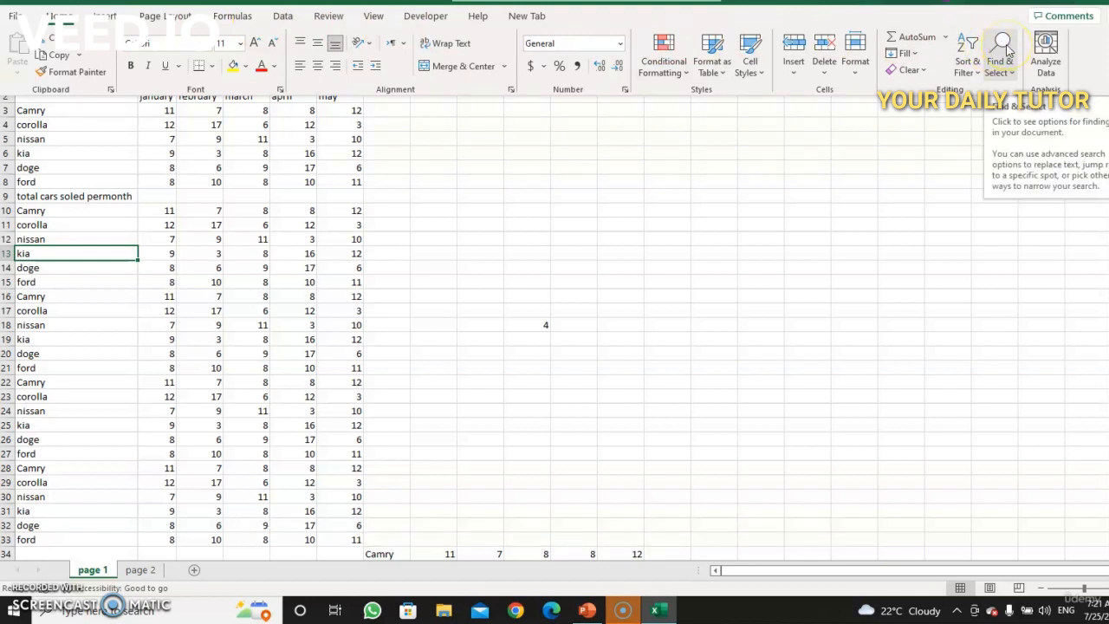
{"action": "left_click", "coordinate": [1007, 50]}
{"action": "left_click", "coordinate": [1028, 110]}
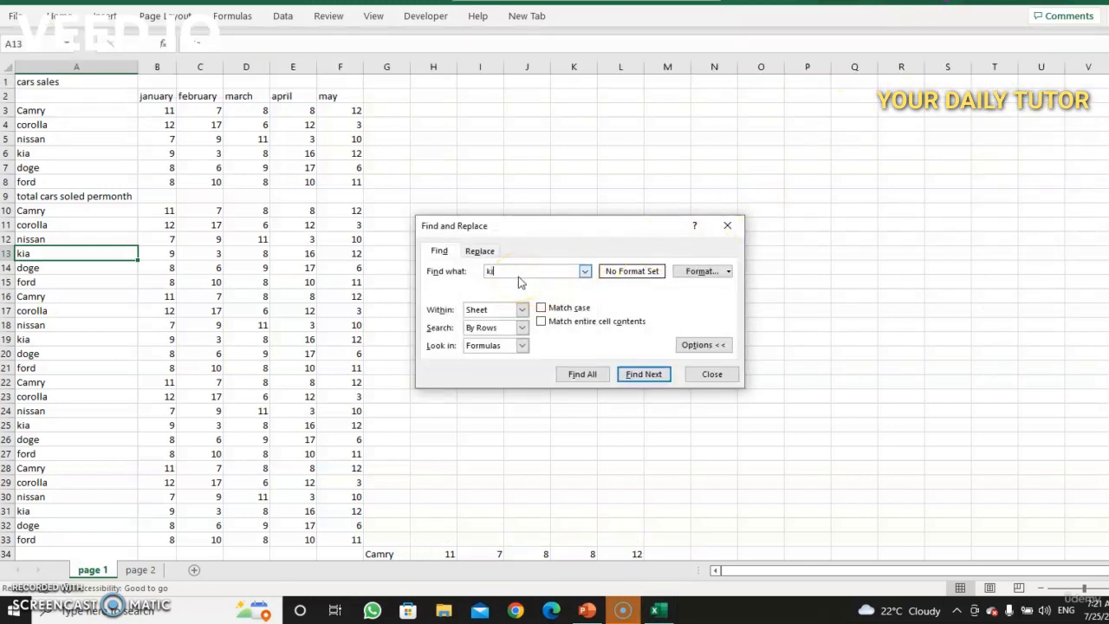
{"action": "type", "text": "kiaa"}
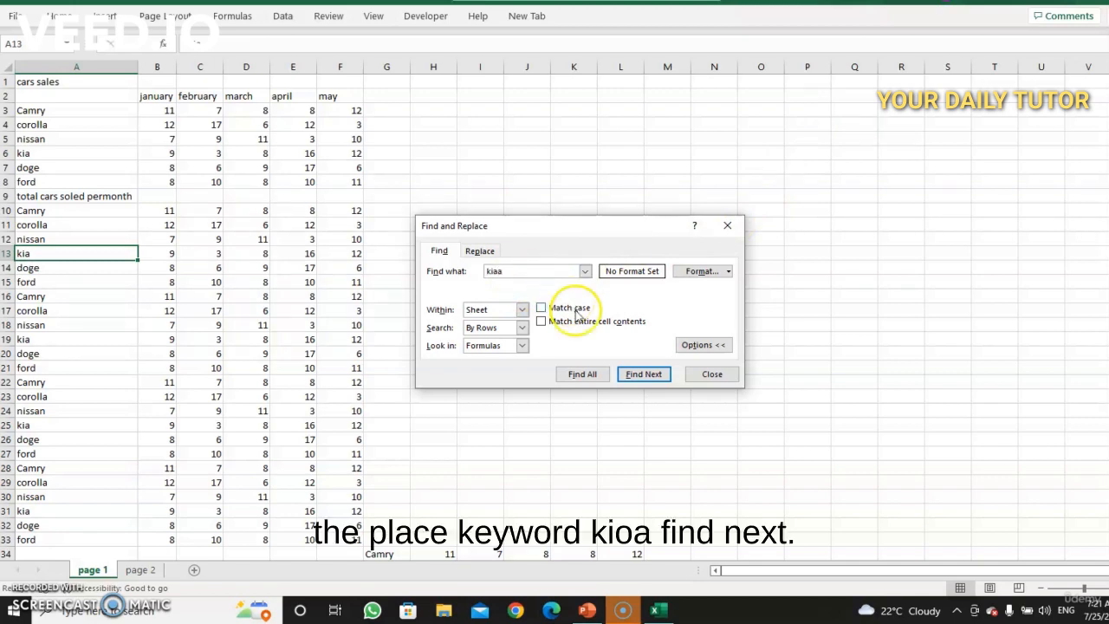
{"action": "left_click", "coordinate": [644, 374]}
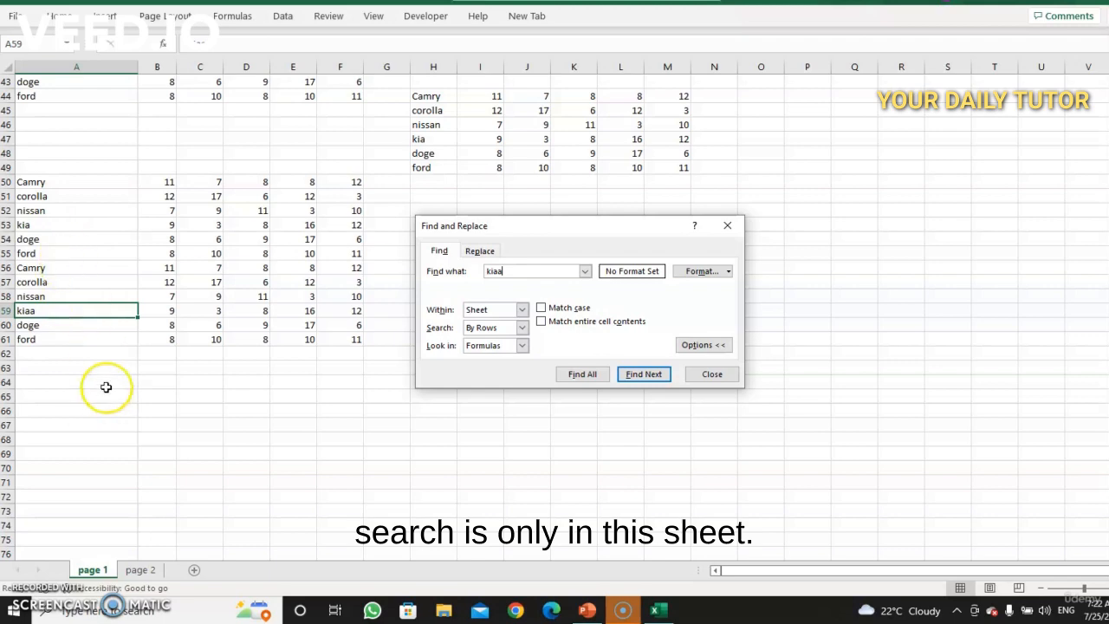
{"action": "left_click", "coordinate": [727, 226]}
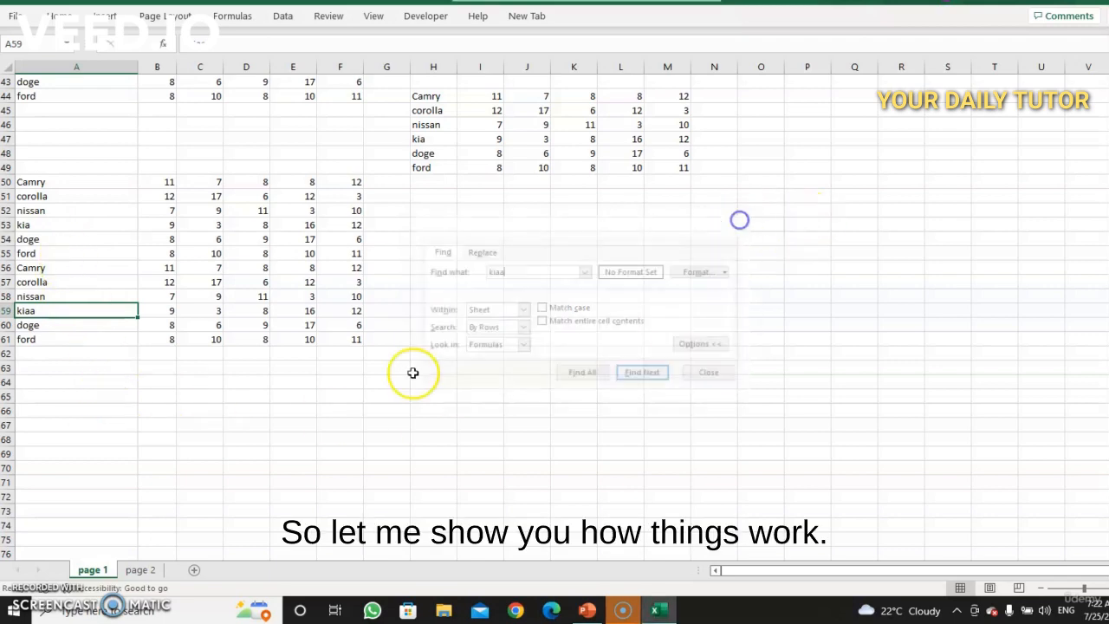
Step: Switch to the page 2 sheet and search it for kiaa, dismissing the message and closing the dialog
{"action": "left_click", "coordinate": [141, 571]}
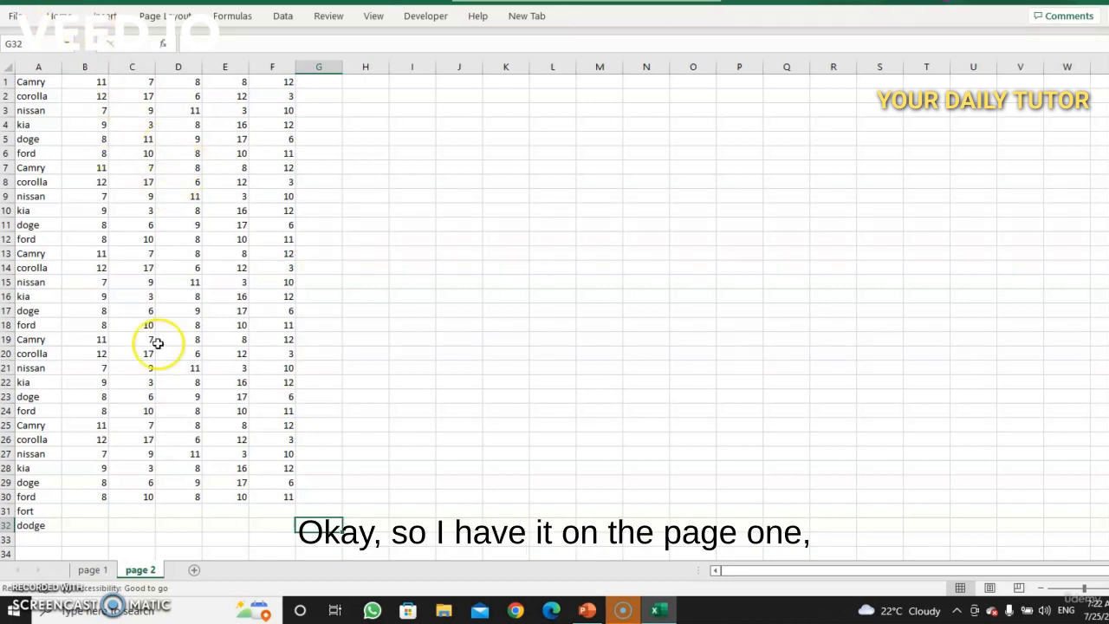
{"action": "left_click", "coordinate": [92, 569]}
{"action": "left_click", "coordinate": [139, 570]}
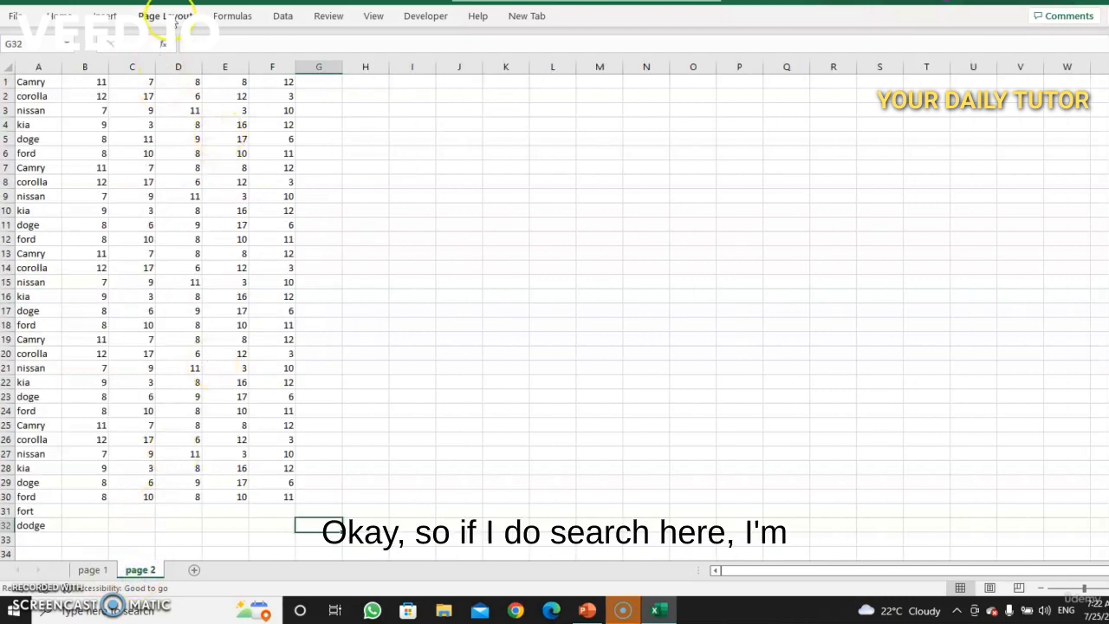
{"action": "left_click", "coordinate": [68, 21]}
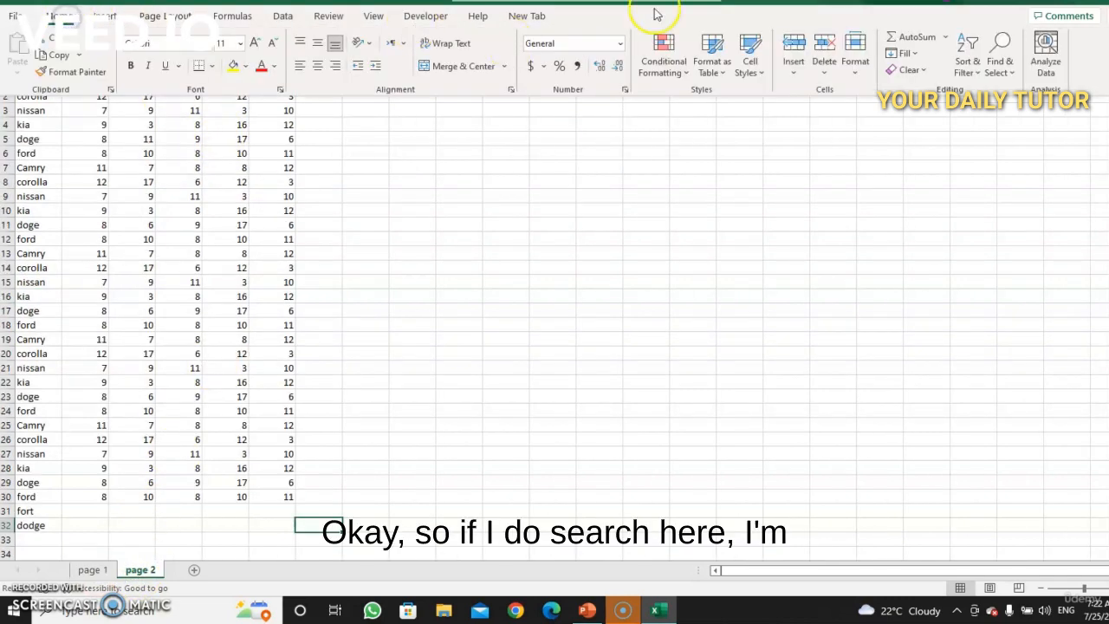
{"action": "left_click", "coordinate": [996, 54]}
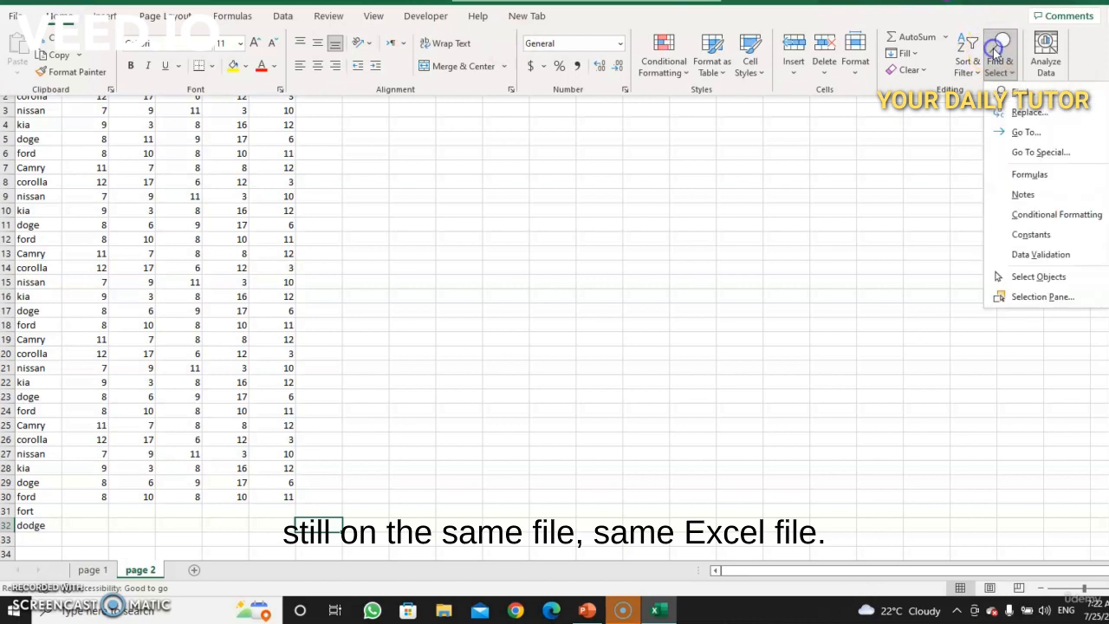
{"action": "left_click", "coordinate": [1009, 104]}
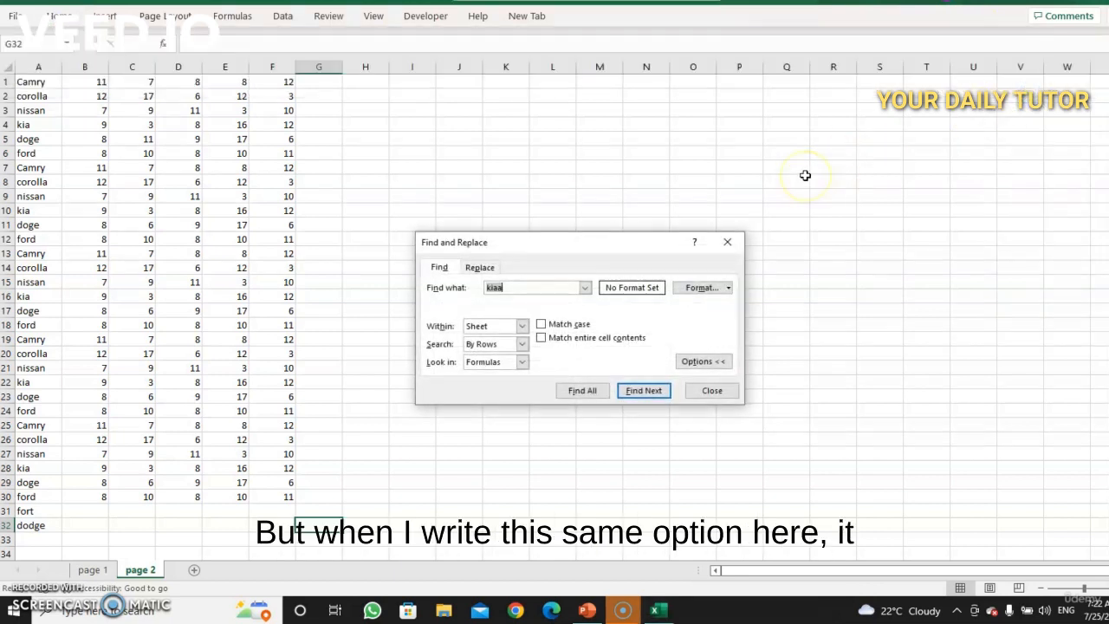
{"action": "left_click", "coordinate": [642, 391]}
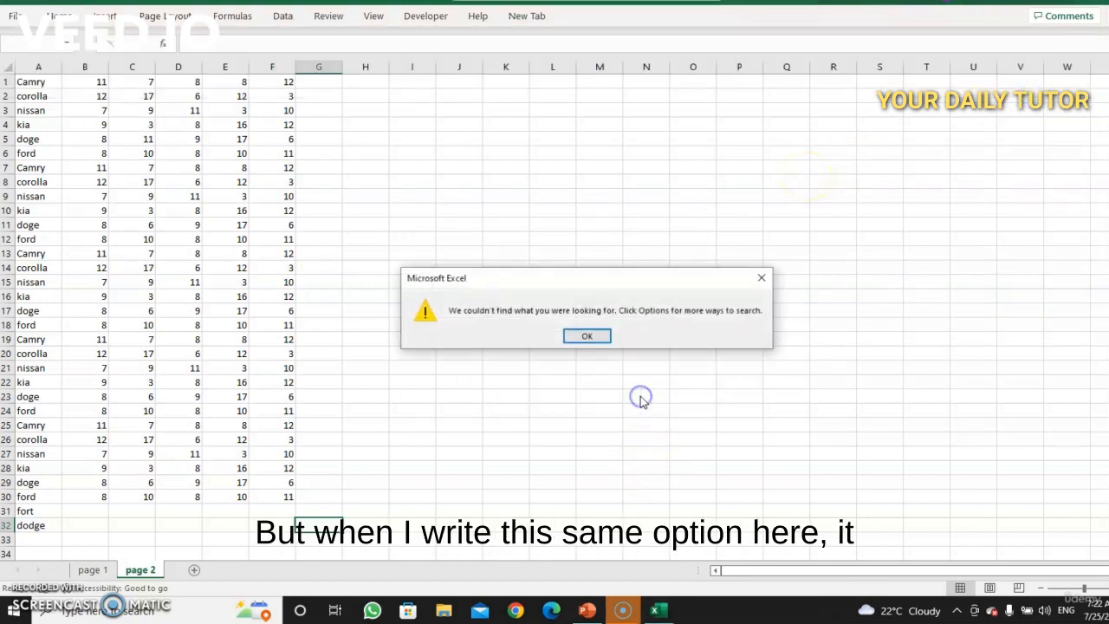
{"action": "left_click", "coordinate": [587, 337]}
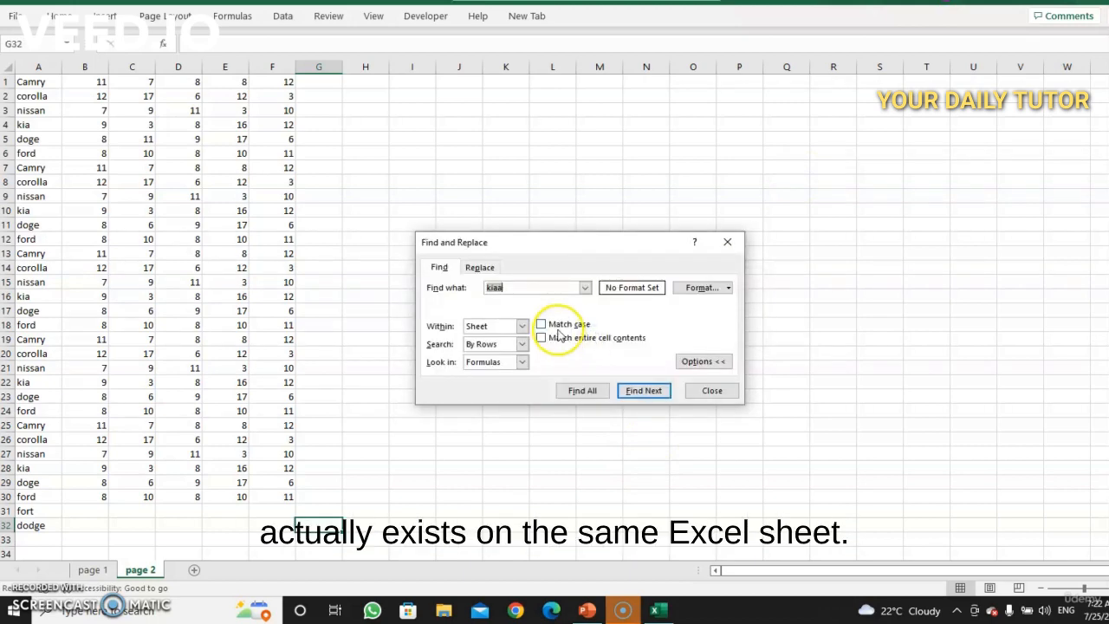
{"action": "left_click", "coordinate": [727, 242]}
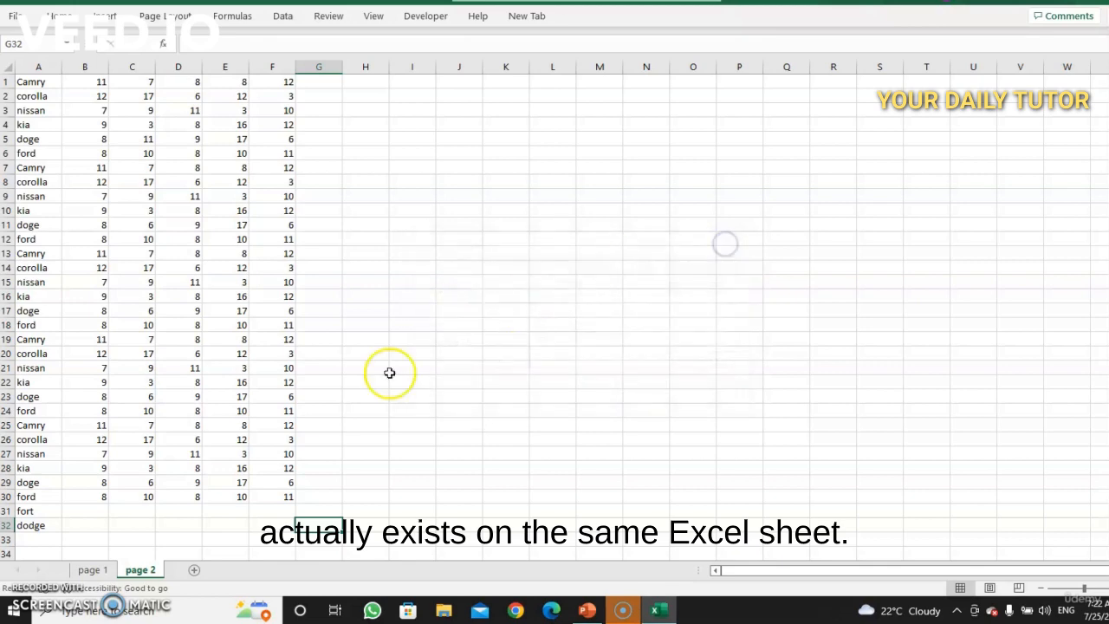
Step: Return to page 1 and search for kiaa with the search scope set to Workbook
{"action": "left_click", "coordinate": [91, 570]}
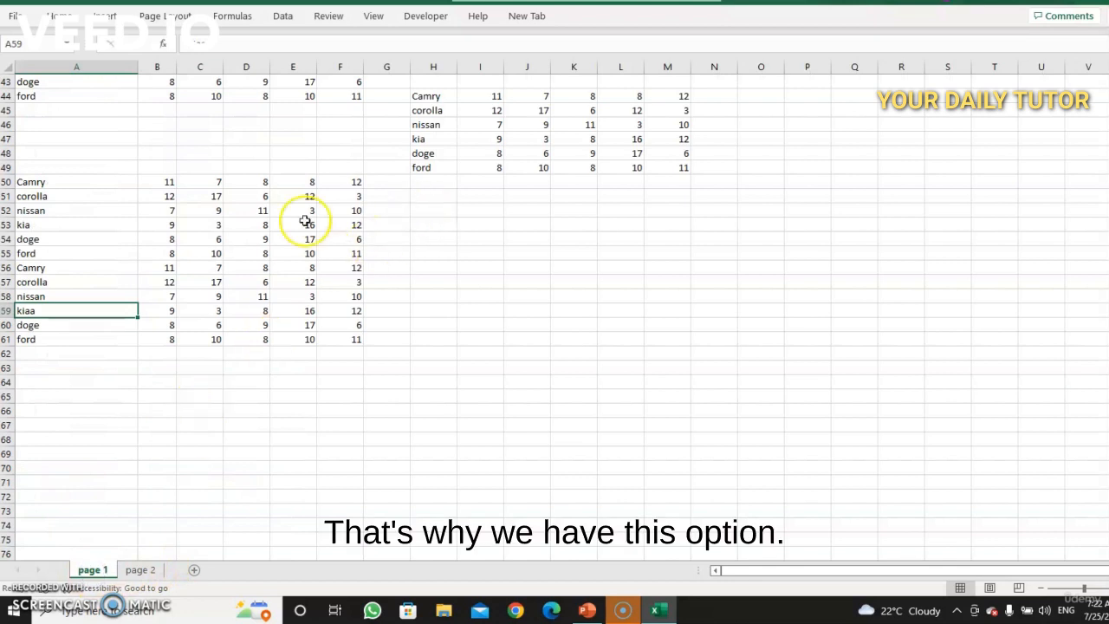
{"action": "left_click", "coordinate": [59, 16]}
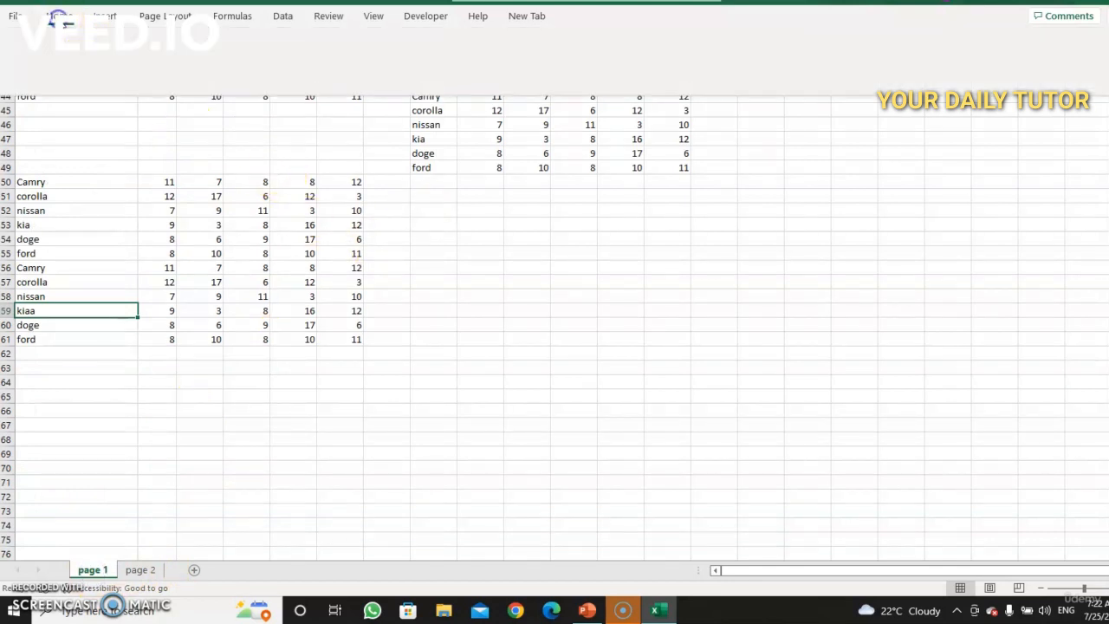
{"action": "left_click", "coordinate": [1000, 48]}
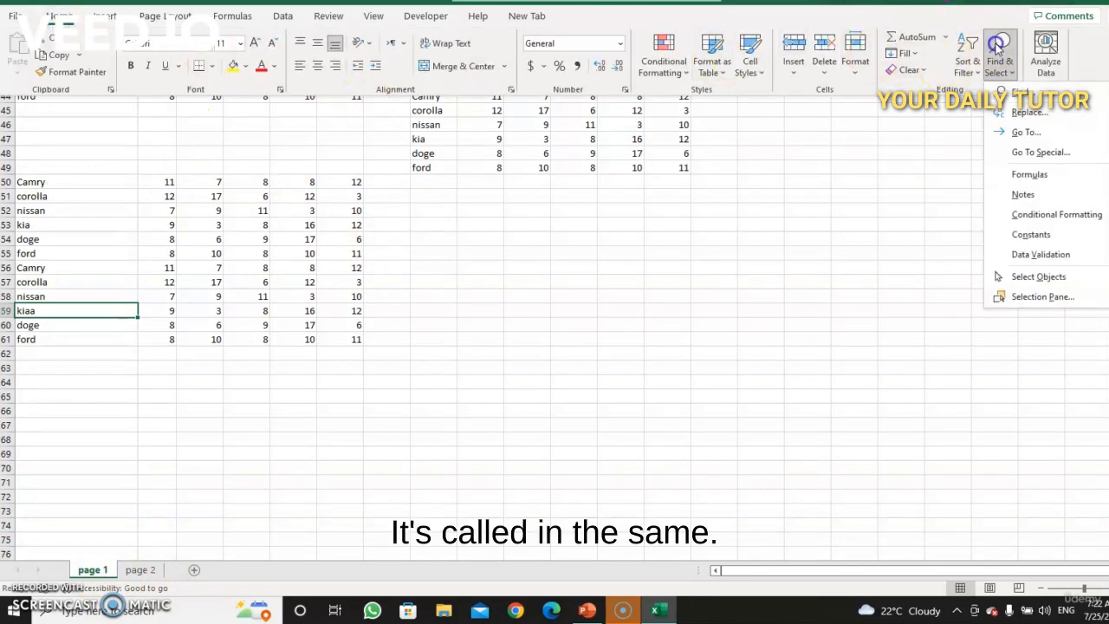
{"action": "left_click", "coordinate": [1025, 93]}
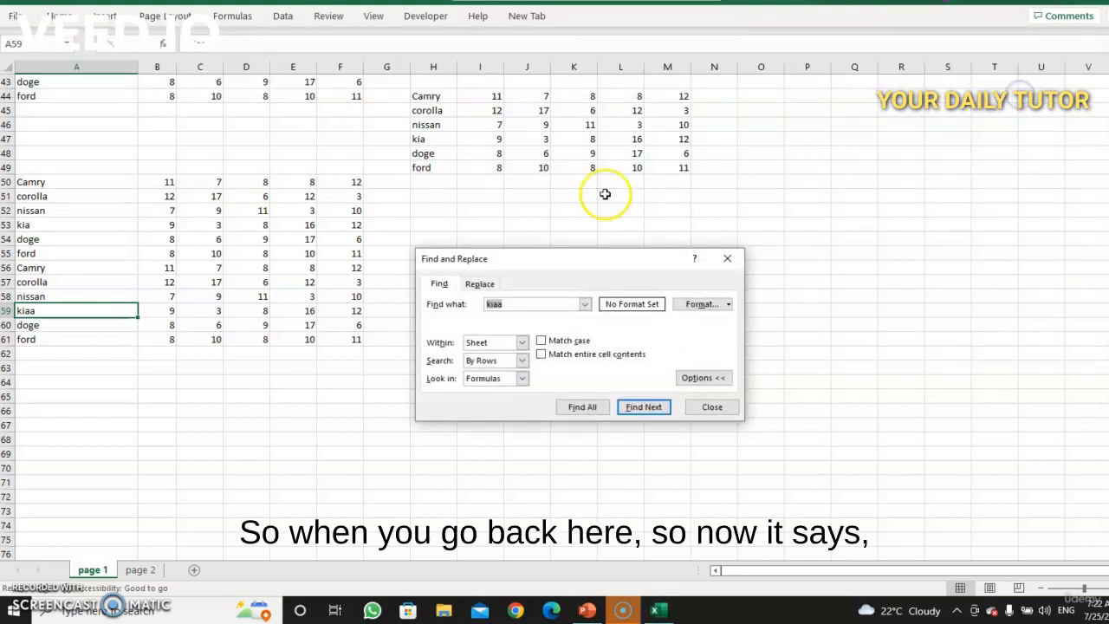
{"action": "left_click", "coordinate": [523, 342]}
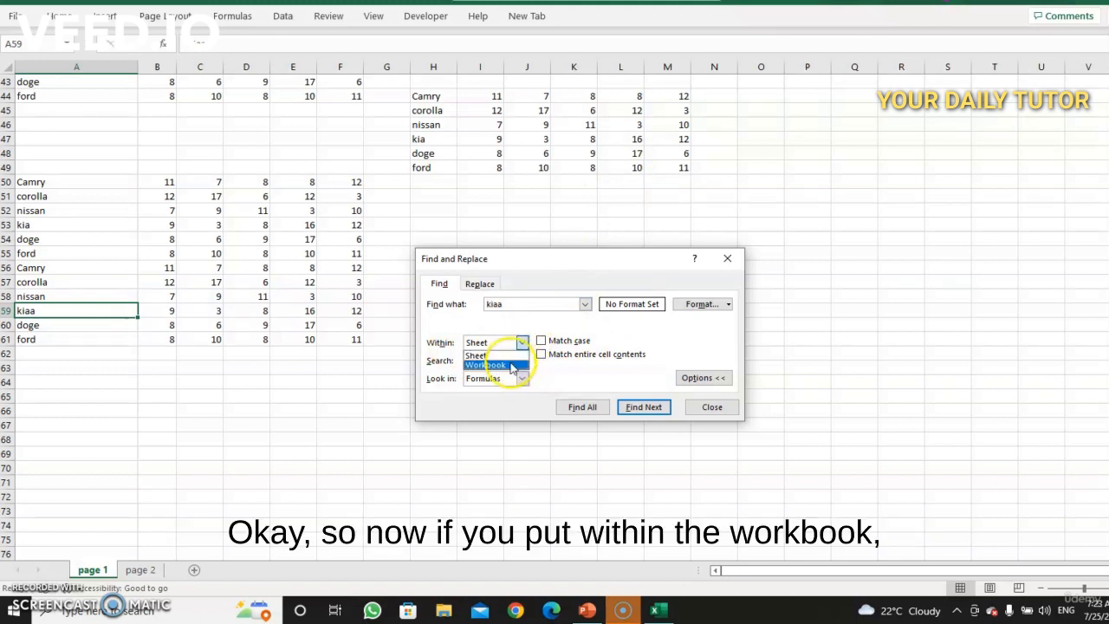
{"action": "left_click", "coordinate": [510, 365]}
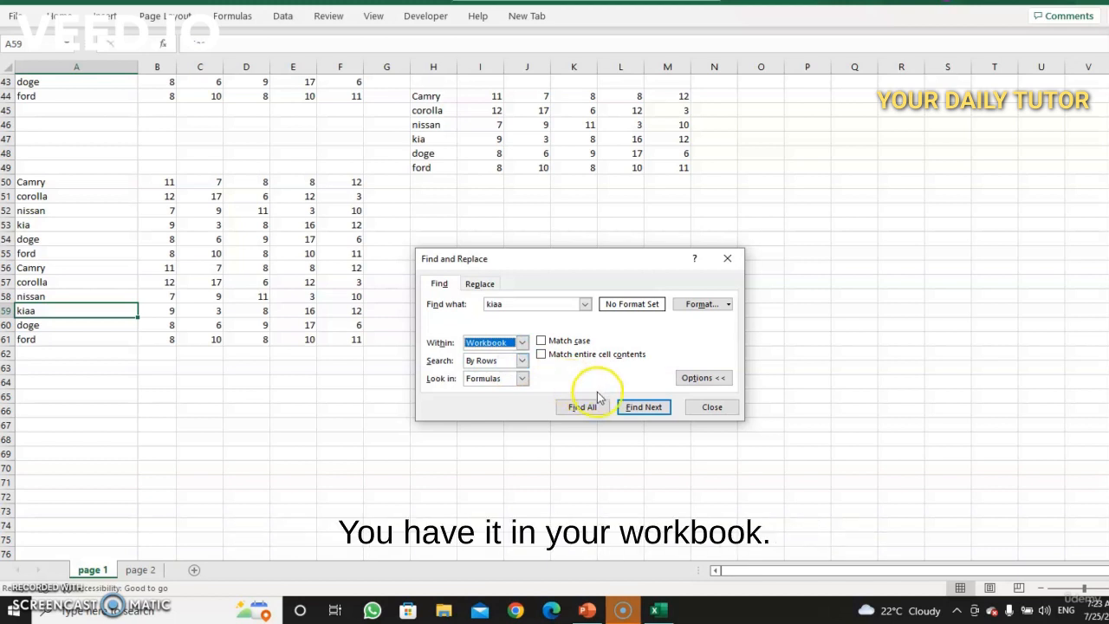
{"action": "left_click", "coordinate": [643, 407]}
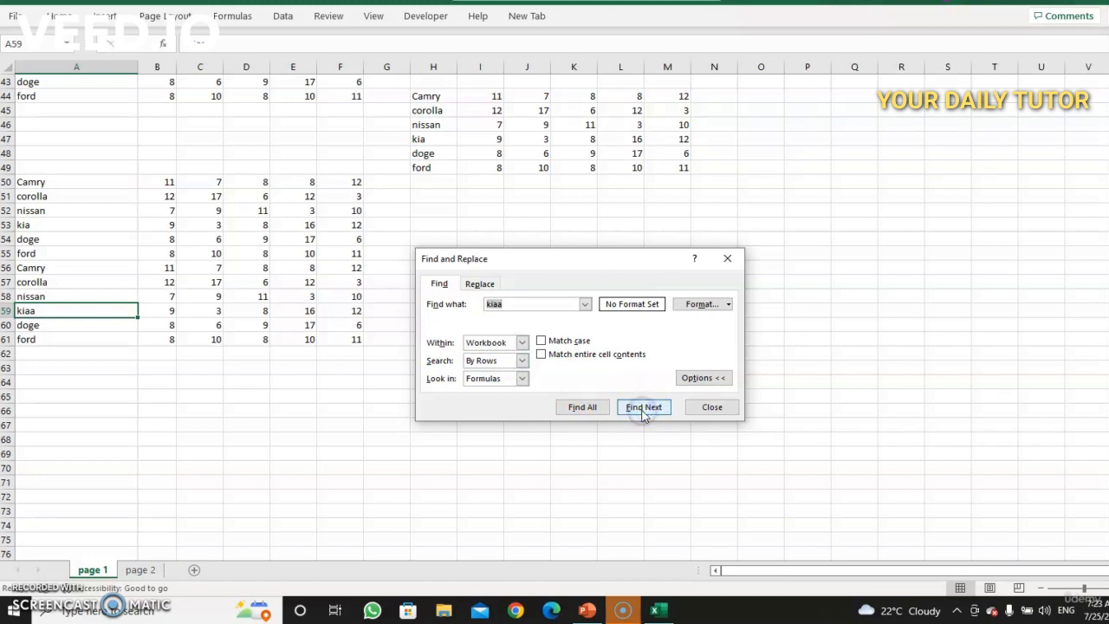
{"action": "left_click", "coordinate": [642, 408]}
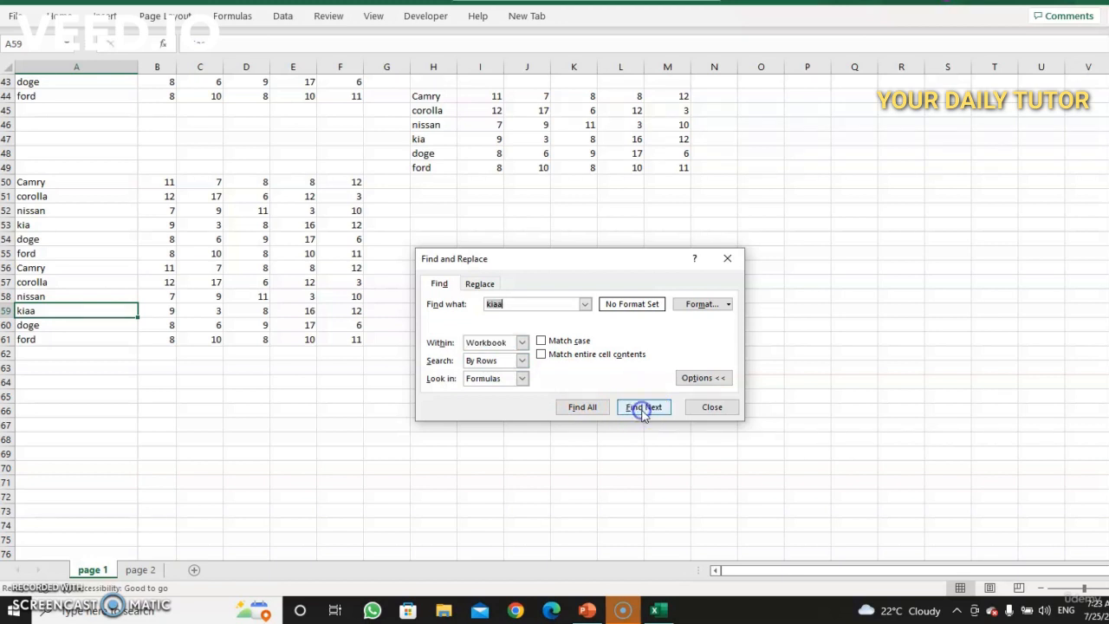
Step: Close the dialog, switch to the page 2 sheet and find the next kiaa with the Workbook search scope
{"action": "left_click", "coordinate": [729, 258]}
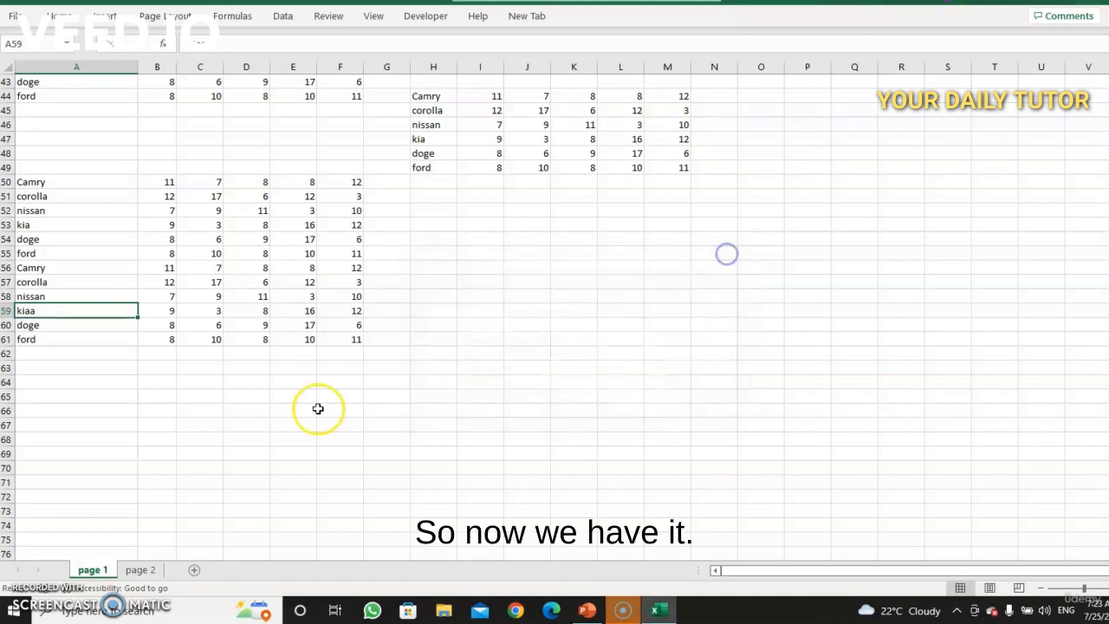
{"action": "left_click", "coordinate": [140, 570]}
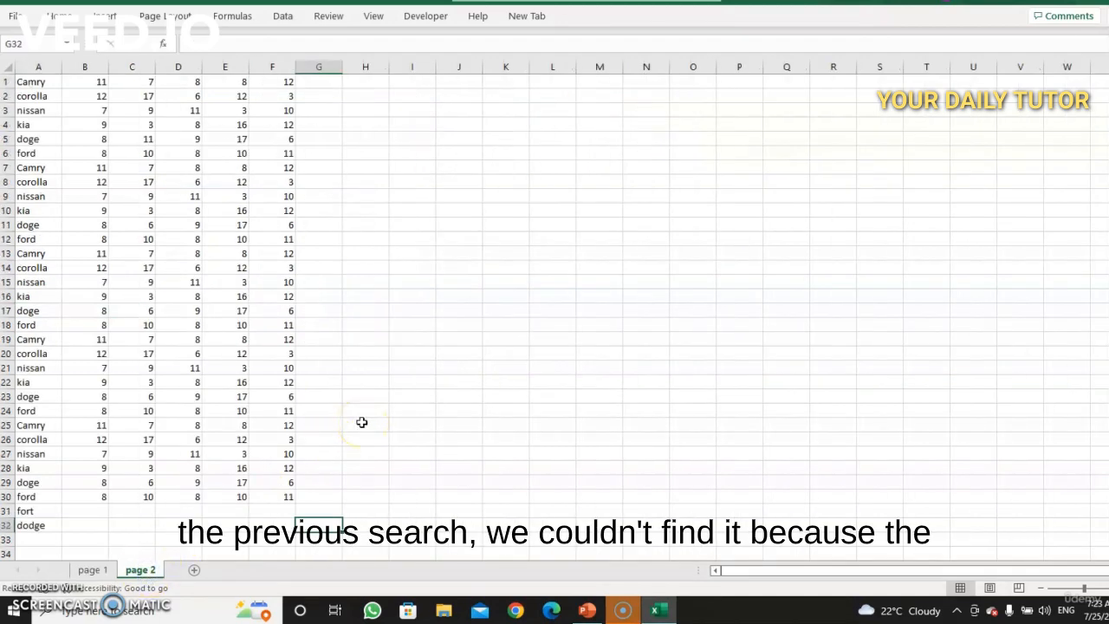
{"action": "left_click", "coordinate": [63, 15]}
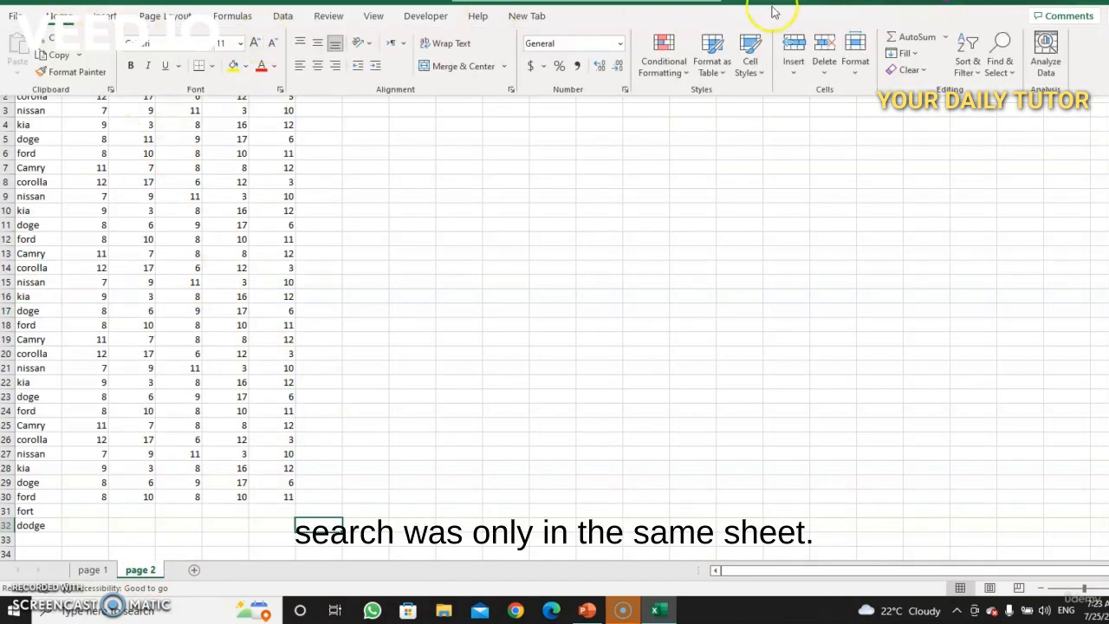
{"action": "left_click", "coordinate": [1001, 50]}
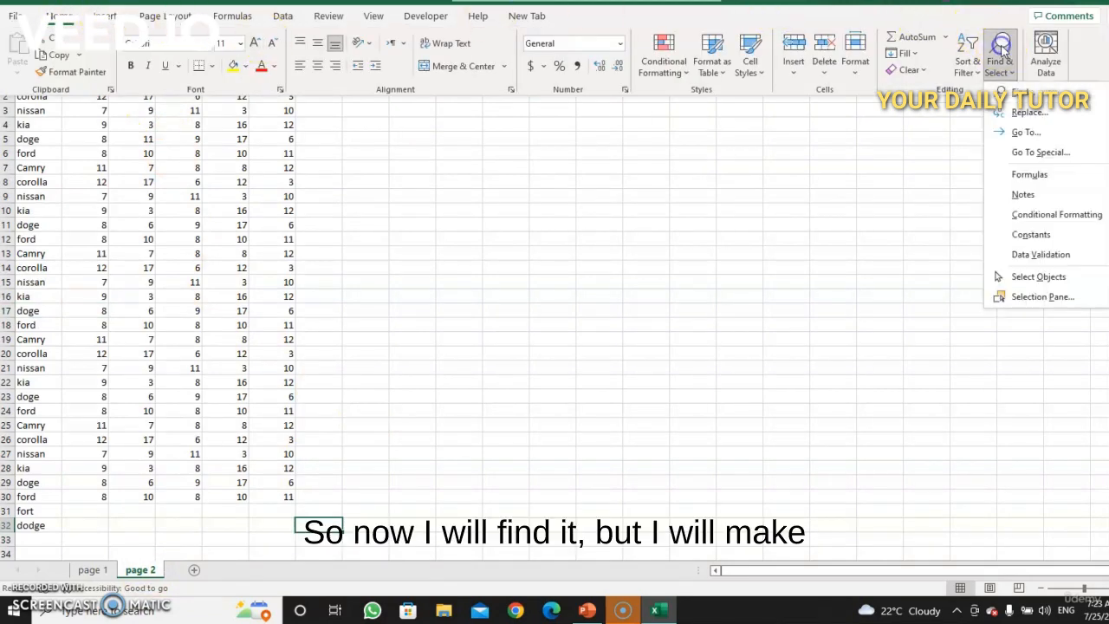
{"action": "left_click", "coordinate": [1022, 94]}
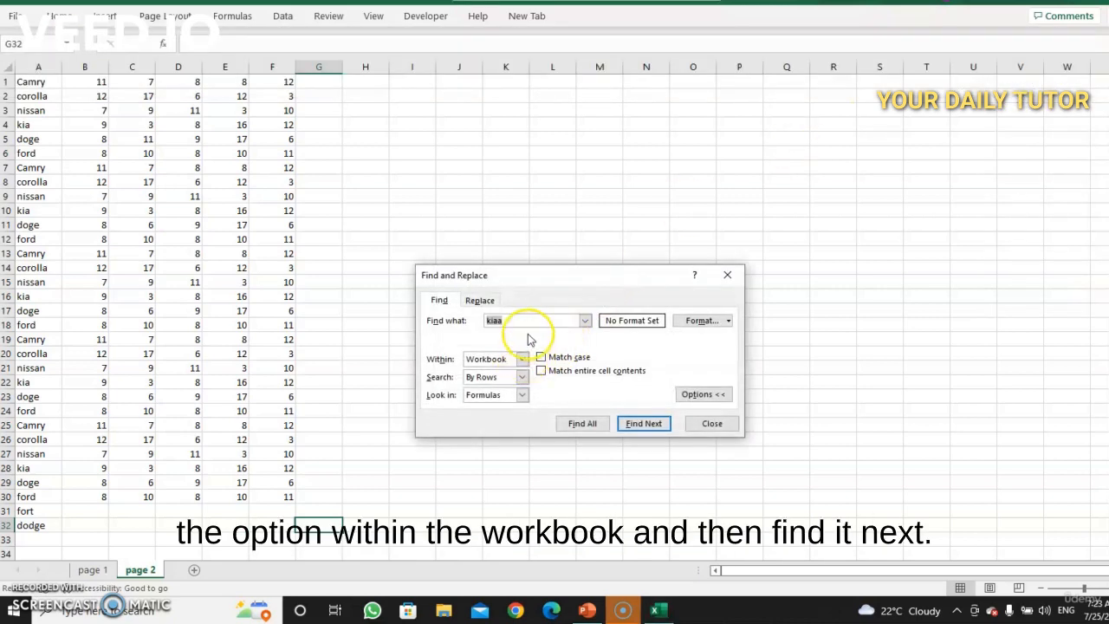
{"action": "left_click", "coordinate": [636, 423]}
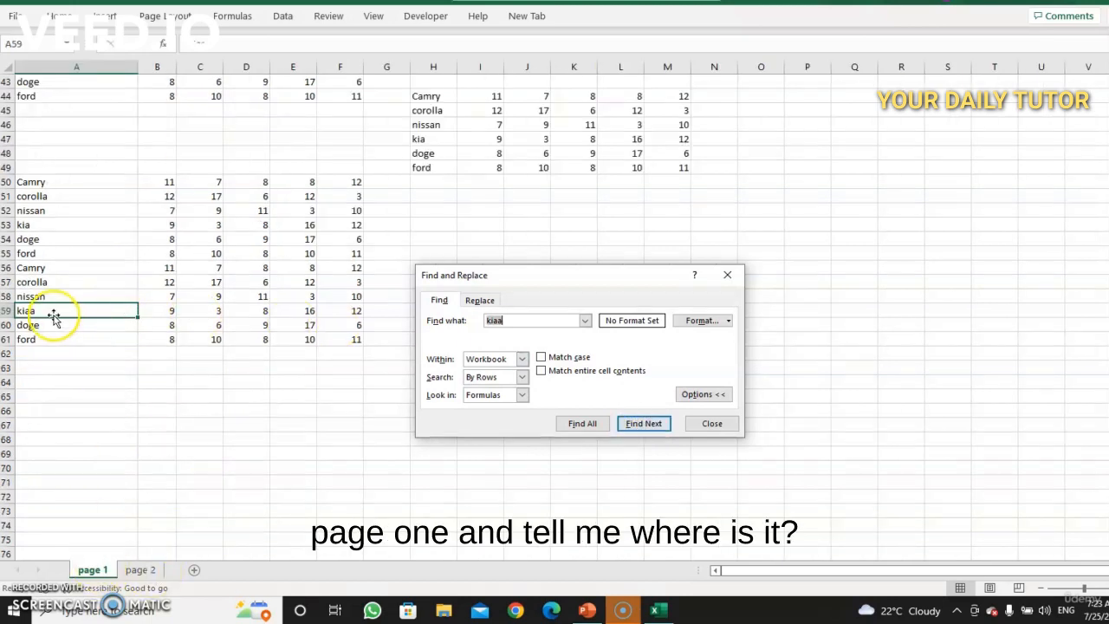
Step: Examine the Search, Look in and Format options of Find and Replace, then collapse the options and close the dialog
{"action": "left_click", "coordinate": [523, 382]}
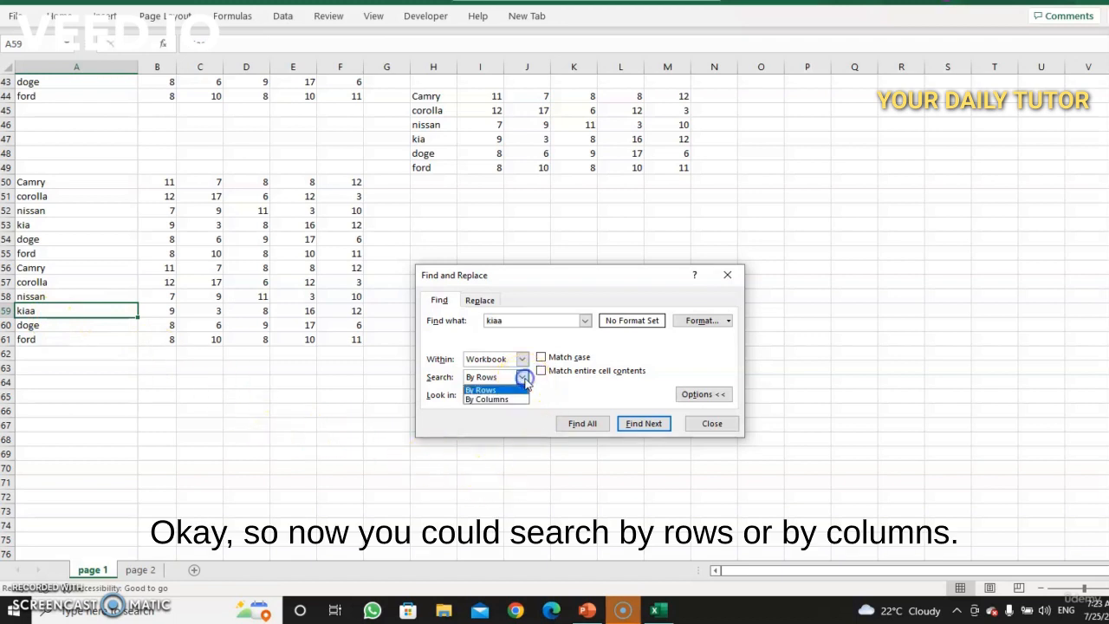
{"action": "left_click", "coordinate": [523, 380]}
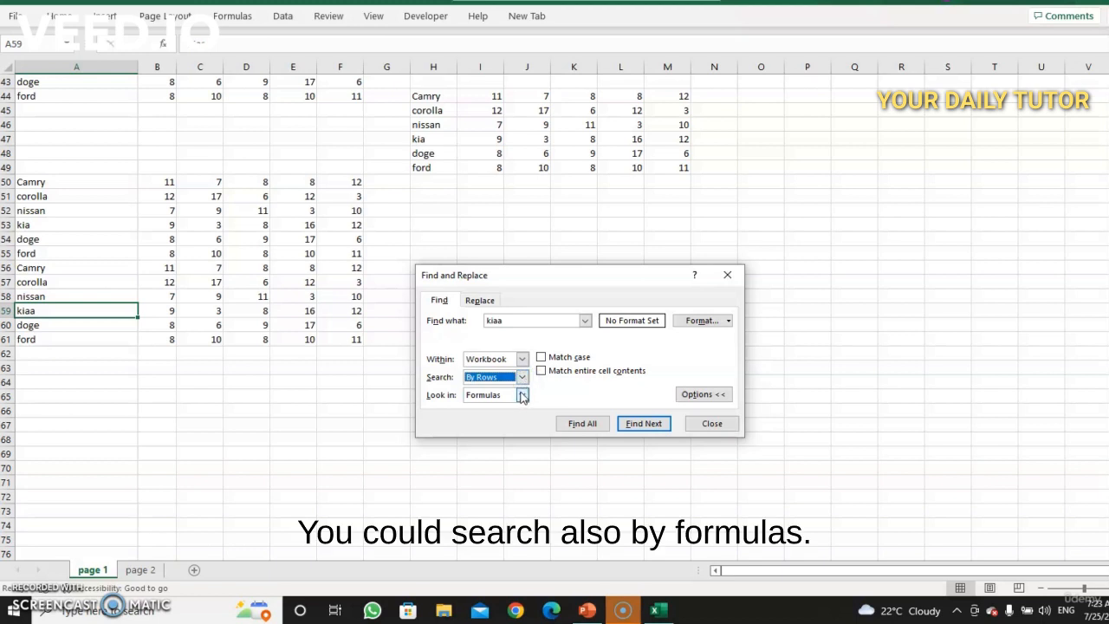
{"action": "left_click", "coordinate": [522, 395]}
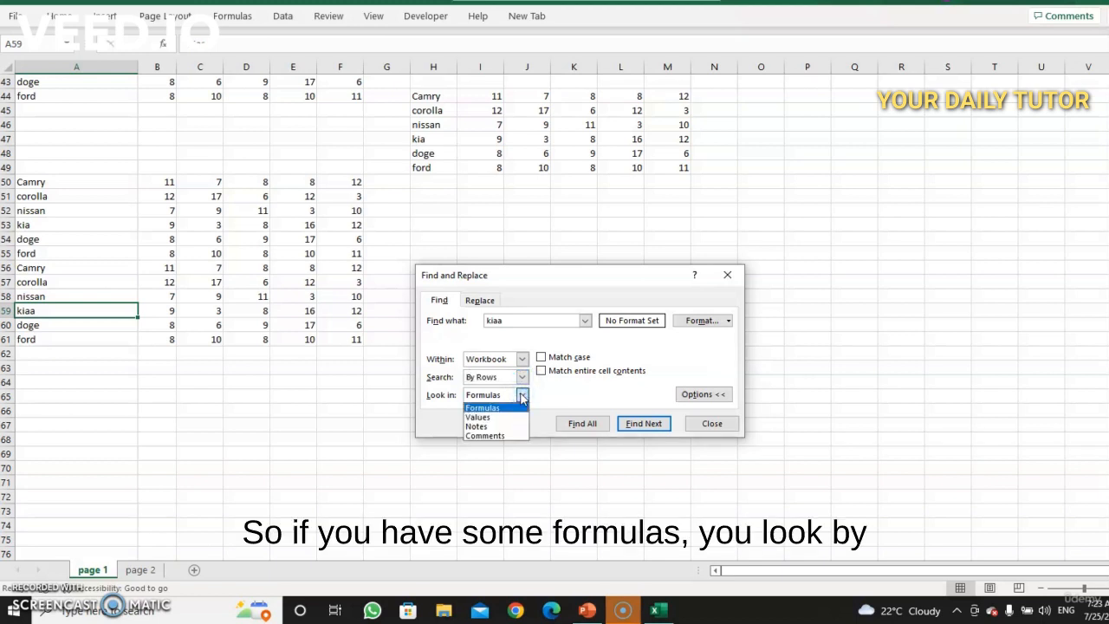
{"action": "left_click", "coordinate": [524, 395]}
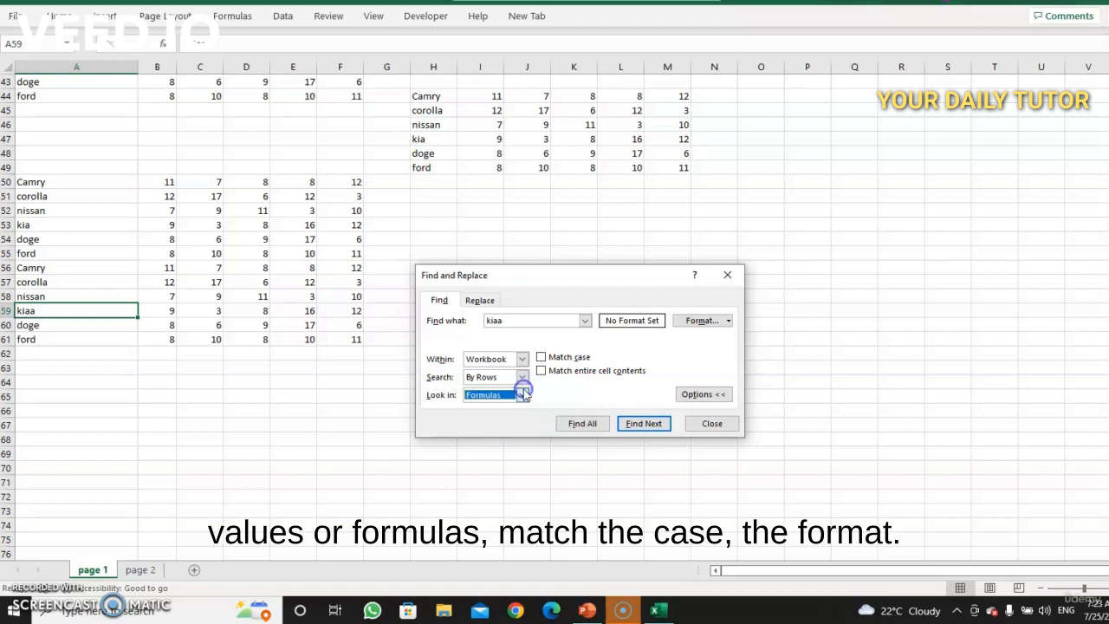
{"action": "left_click", "coordinate": [721, 321]}
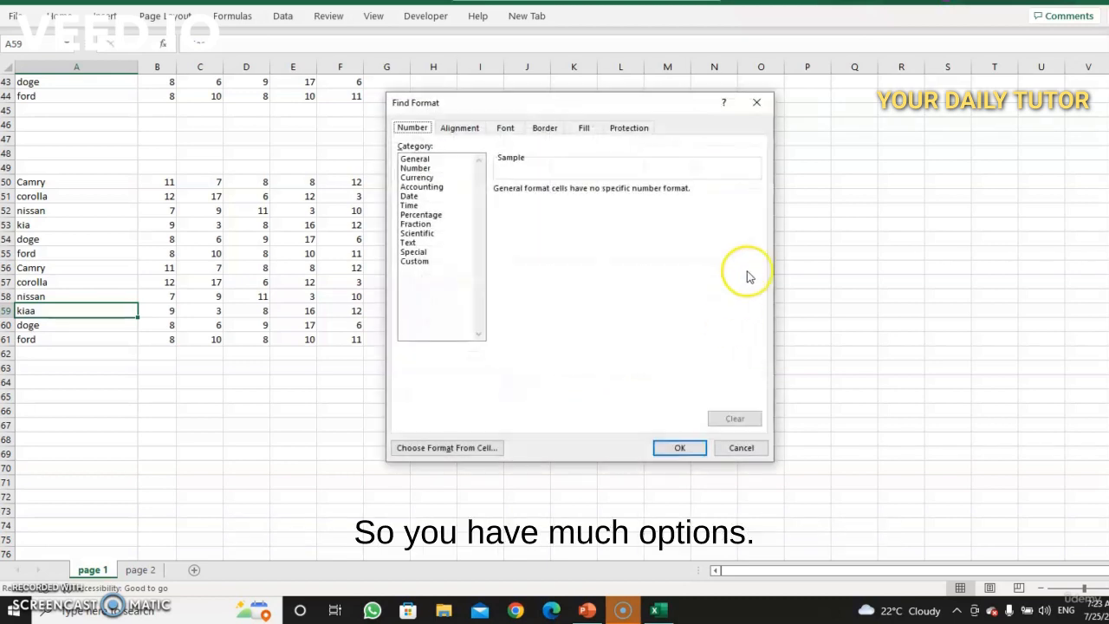
{"action": "left_click", "coordinate": [749, 109]}
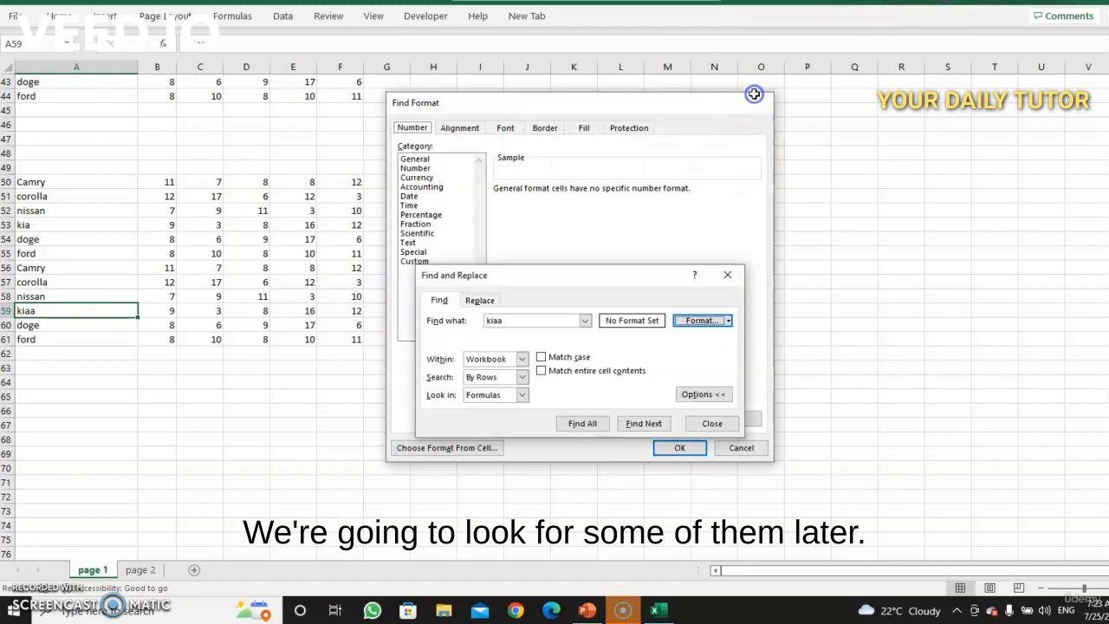
{"action": "left_click", "coordinate": [704, 394]}
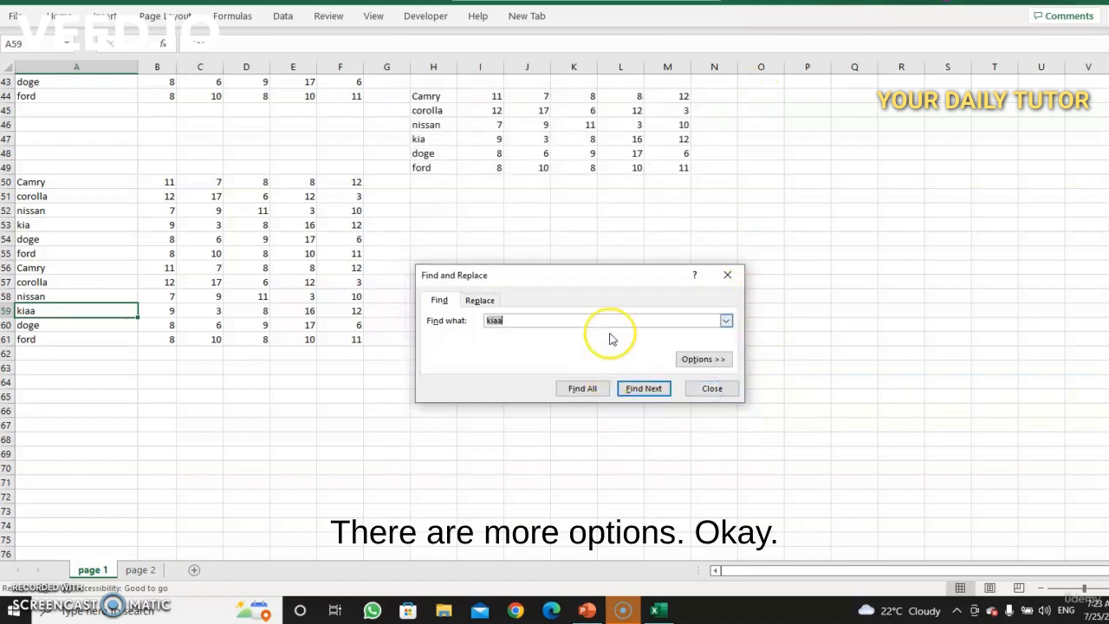
{"action": "left_click", "coordinate": [728, 278]}
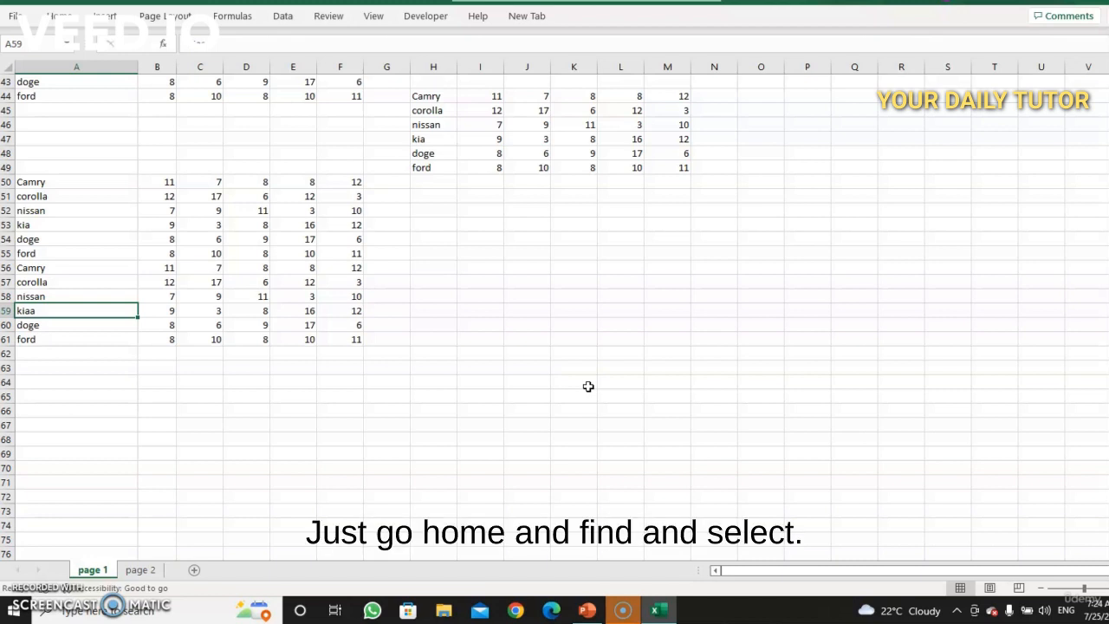
Step: Scroll to the top of page 1, select A2 and step down column A and back up one cell at a time
{"action": "left_click", "coordinate": [61, 16]}
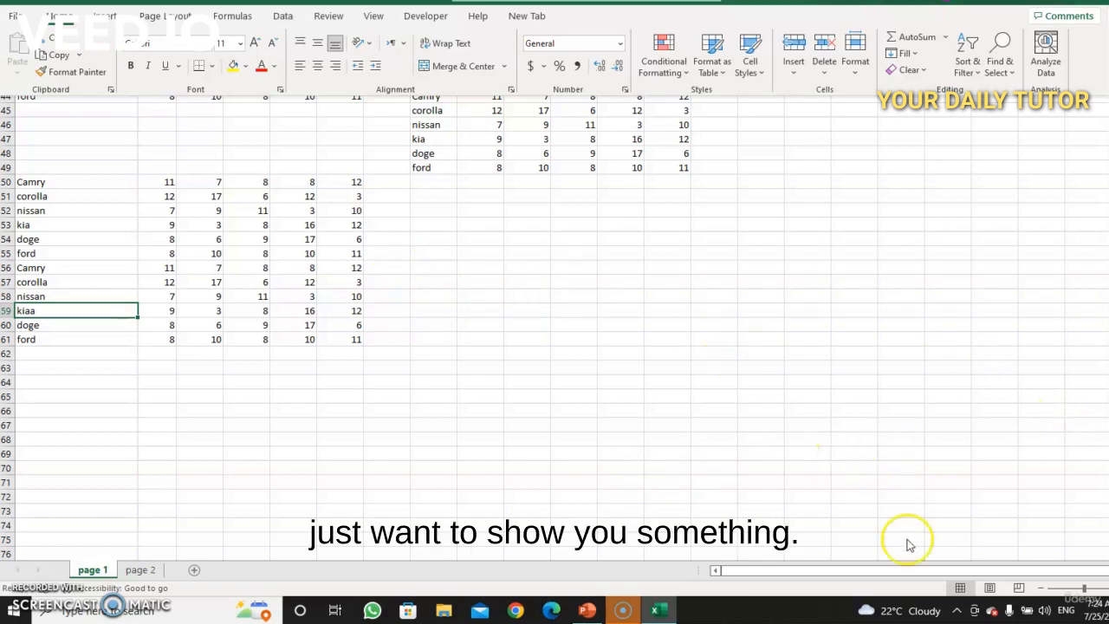
{"action": "left_click_drag", "start_coordinate": [1108, 539], "coordinate": [1108, 424]}
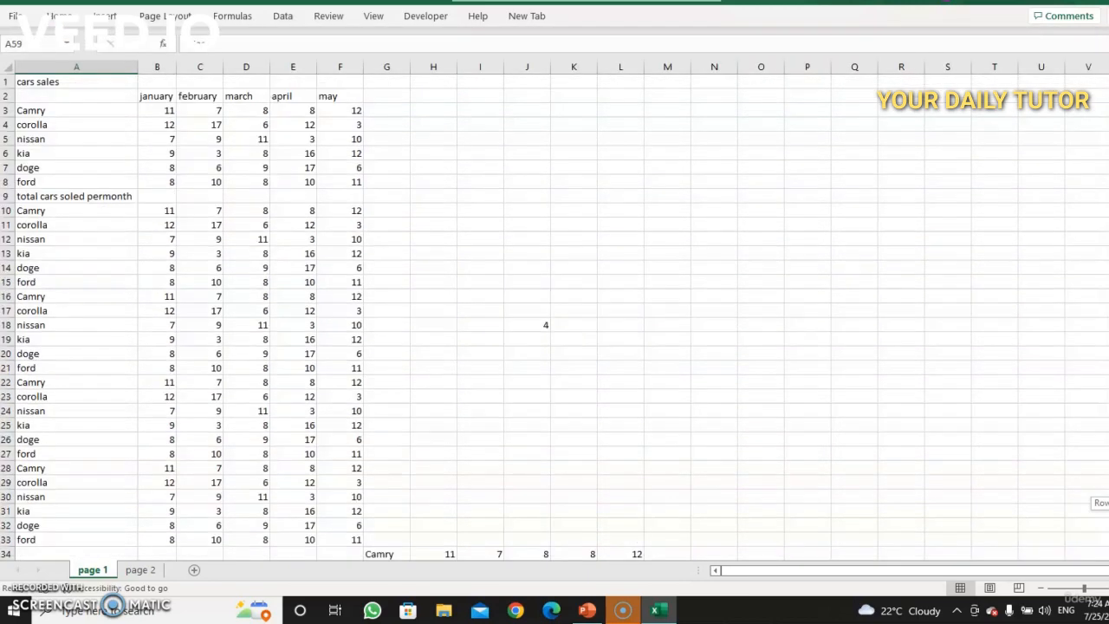
{"action": "left_click", "coordinate": [23, 95]}
{"action": "key", "text": "Down"}
{"action": "key", "text": "Down"}
{"action": "key", "text": "Down"}
{"action": "key", "text": "Down"}
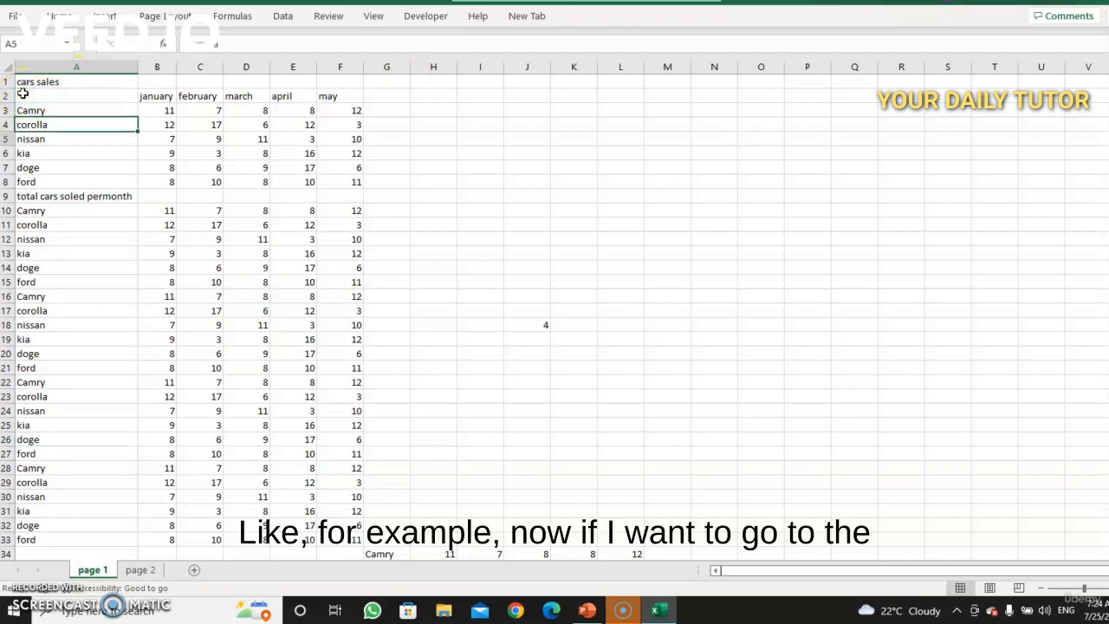
{"action": "key", "text": "Down"}
{"action": "key", "text": "Down"}
{"action": "key", "text": "Down"}
{"action": "key", "text": "Down"}
{"action": "key", "text": "Down"}
{"action": "key", "text": "Down"}
{"action": "key", "text": "Down"}
{"action": "key", "text": "Down"}
{"action": "key", "text": "Down"}
{"action": "key", "text": "Down"}
{"action": "key", "text": "Down"}
{"action": "key", "text": "Down"}
{"action": "key", "text": "Down"}
{"action": "key", "text": "Down"}
{"action": "key", "text": "Down"}
{"action": "key", "text": "Down"}
{"action": "key", "text": "Down"}
{"action": "key", "text": "Down"}
{"action": "key", "text": "Down"}
{"action": "key", "text": "Down"}
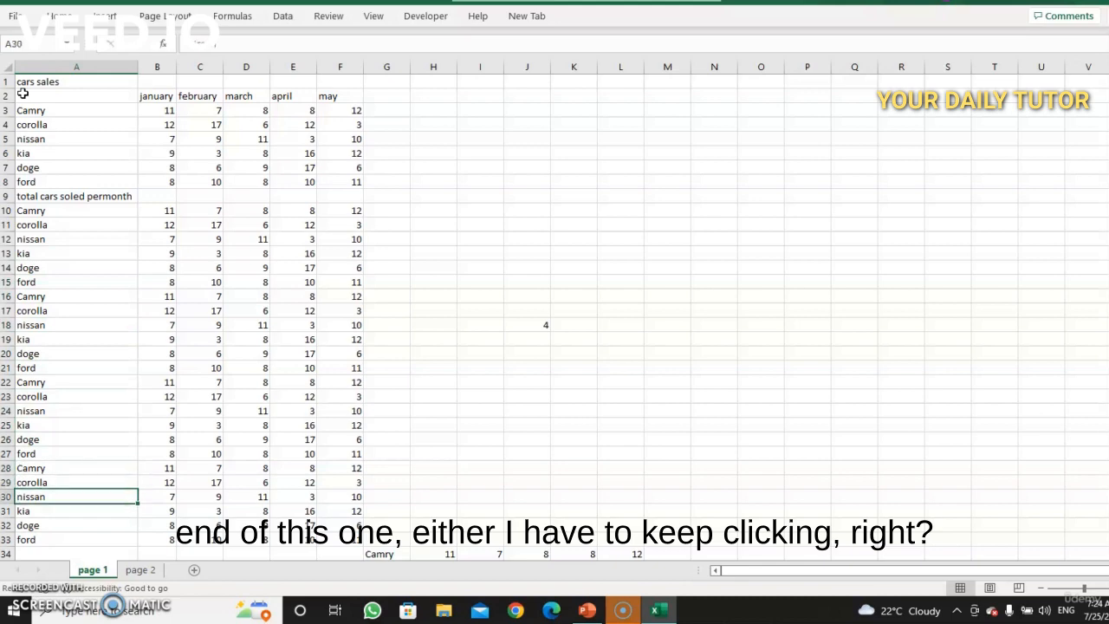
{"action": "key", "text": "Down"}
{"action": "key", "text": "Down"}
{"action": "key", "text": "Down"}
{"action": "key", "text": "Down"}
{"action": "key", "text": "Down"}
{"action": "key", "text": "Down"}
{"action": "key", "text": "Down"}
{"action": "key", "text": "Down"}
{"action": "key", "text": "Down"}
{"action": "key", "text": "Down"}
{"action": "key", "text": "Down"}
{"action": "key", "text": "Down"}
{"action": "key", "text": "Down"}
{"action": "key", "text": "Down"}
{"action": "key", "text": "Down"}
{"action": "key", "text": "Down"}
{"action": "key", "text": "Down"}
{"action": "key", "text": "Down"}
{"action": "key", "text": "Down"}
{"action": "key", "text": "Down"}
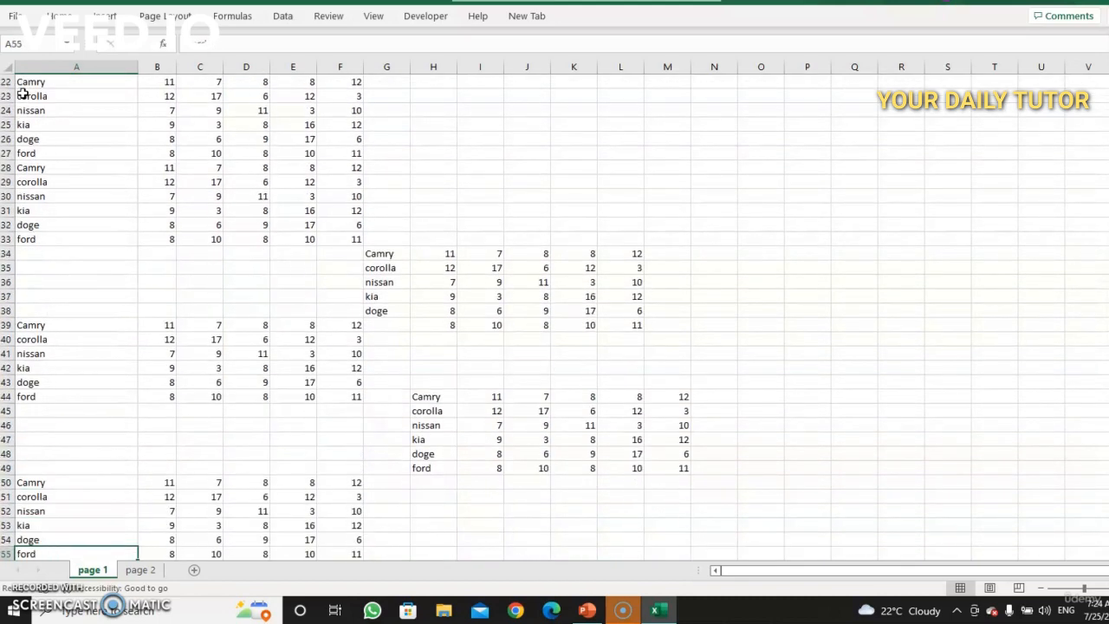
{"action": "key", "text": "Up"}
{"action": "key", "text": "Up"}
{"action": "key", "text": "Up"}
{"action": "key", "text": "Up"}
{"action": "key", "text": "Up"}
{"action": "key", "text": "Up"}
{"action": "key", "text": "Up"}
{"action": "key", "text": "Up"}
{"action": "key", "text": "Up"}
{"action": "key", "text": "Up"}
{"action": "key", "text": "Up"}
{"action": "key", "text": "Up"}
{"action": "key", "text": "Up"}
{"action": "key", "text": "Up"}
{"action": "key", "text": "Up"}
{"action": "key", "text": "Up"}
{"action": "key", "text": "Up"}
{"action": "key", "text": "Up"}
{"action": "key", "text": "Up"}
{"action": "key", "text": "Up"}
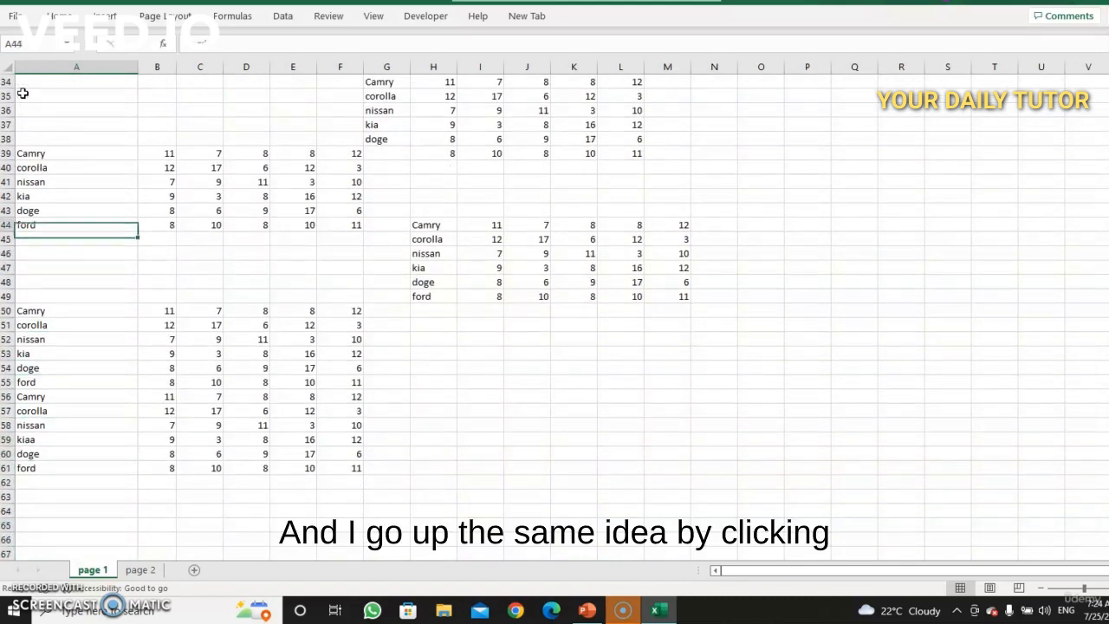
{"action": "key", "text": "Up"}
{"action": "key", "text": "Up"}
{"action": "key", "text": "Up"}
{"action": "key", "text": "Up"}
{"action": "key", "text": "Up"}
{"action": "key", "text": "Up"}
{"action": "key", "text": "Up"}
{"action": "key", "text": "Up"}
{"action": "key", "text": "Up"}
{"action": "key", "text": "Up"}
{"action": "key", "text": "Up"}
{"action": "key", "text": "Up"}
{"action": "key", "text": "Up"}
{"action": "key", "text": "Up"}
{"action": "key", "text": "Up"}
{"action": "key", "text": "Up"}
{"action": "key", "text": "Up"}
{"action": "key", "text": "Up"}
{"action": "key", "text": "Up"}
{"action": "key", "text": "Up"}
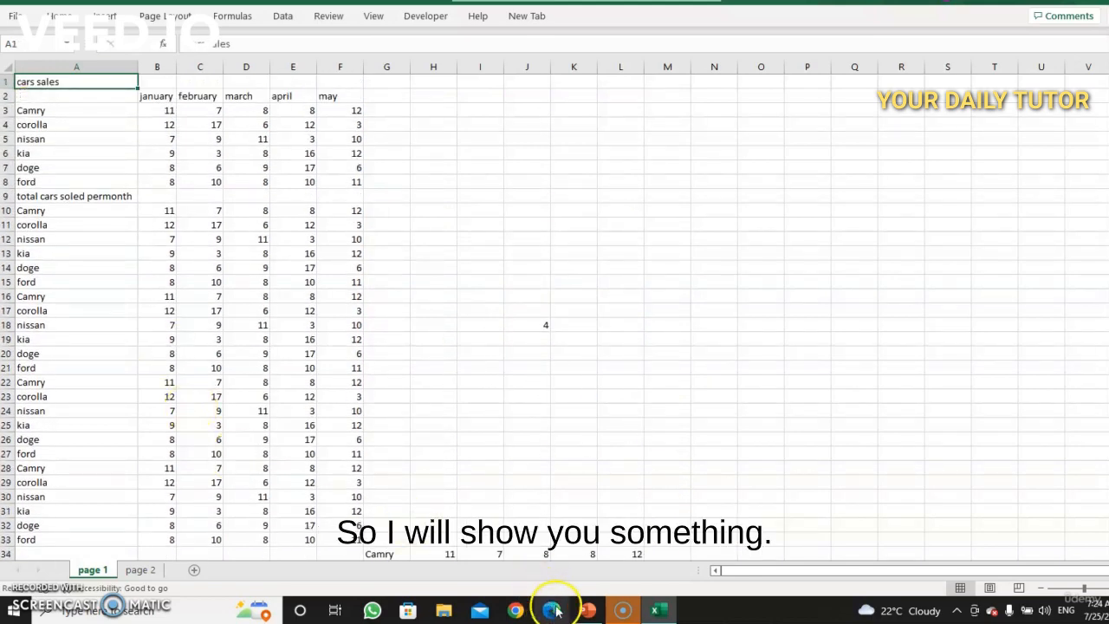
Step: Switch to PowerPoint and mark the numeric keypad on the keyboard slide with the highlighter pen
{"action": "left_click", "coordinate": [589, 612]}
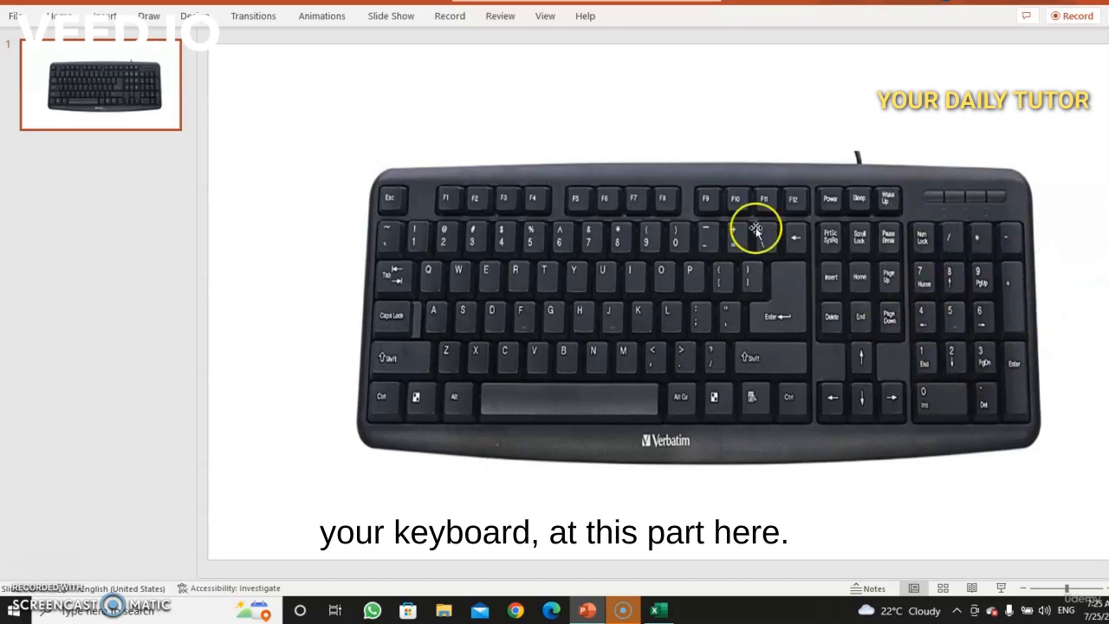
{"action": "left_click", "coordinate": [150, 15]}
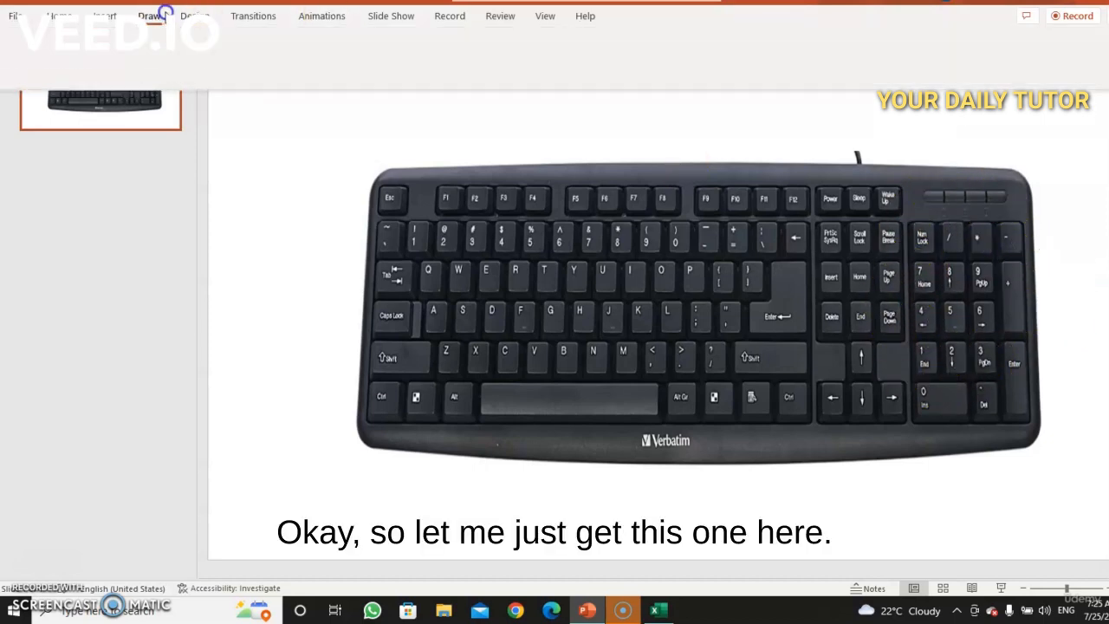
{"action": "left_click", "coordinate": [229, 50]}
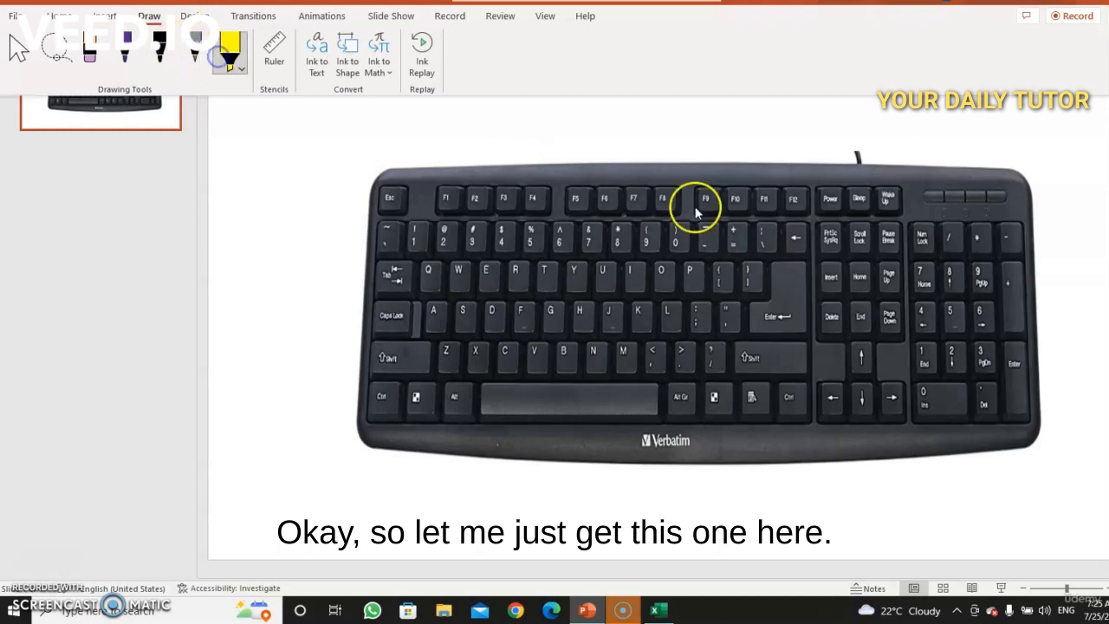
{"action": "mouse_move", "coordinate": [906, 232]}
{"action": "left_mouse_down"}
{"action": "mouse_move", "coordinate": [926, 401]}
{"action": "mouse_move", "coordinate": [988, 400]}
{"action": "mouse_move", "coordinate": [1034, 274]}
{"action": "mouse_move", "coordinate": [1030, 219]}
{"action": "mouse_move", "coordinate": [970, 211]}
{"action": "mouse_move", "coordinate": [916, 230]}
{"action": "left_mouse_up"}
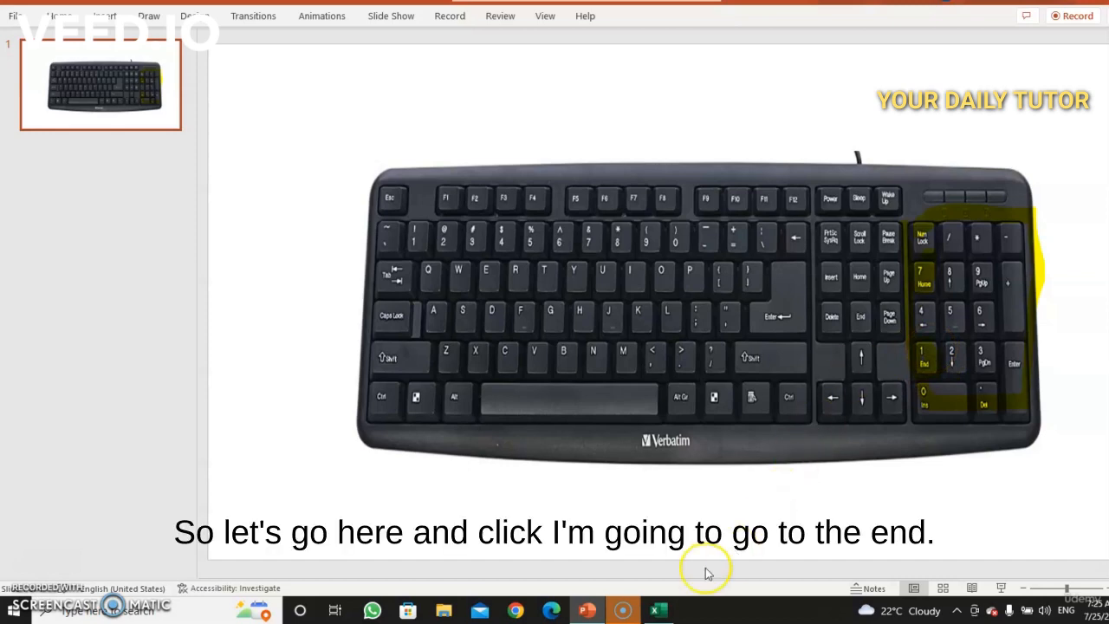
Step: Return to Excel, jump to the last used cell of the sheet, then back to cell A1
{"action": "left_click", "coordinate": [659, 610]}
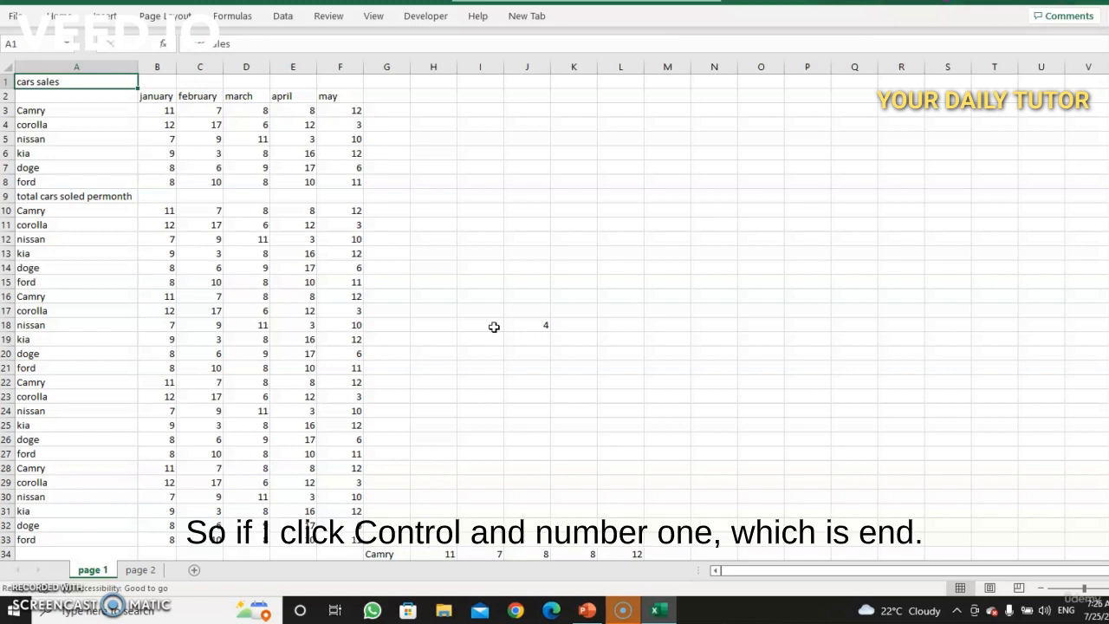
{"action": "key", "text": "ctrl+End"}
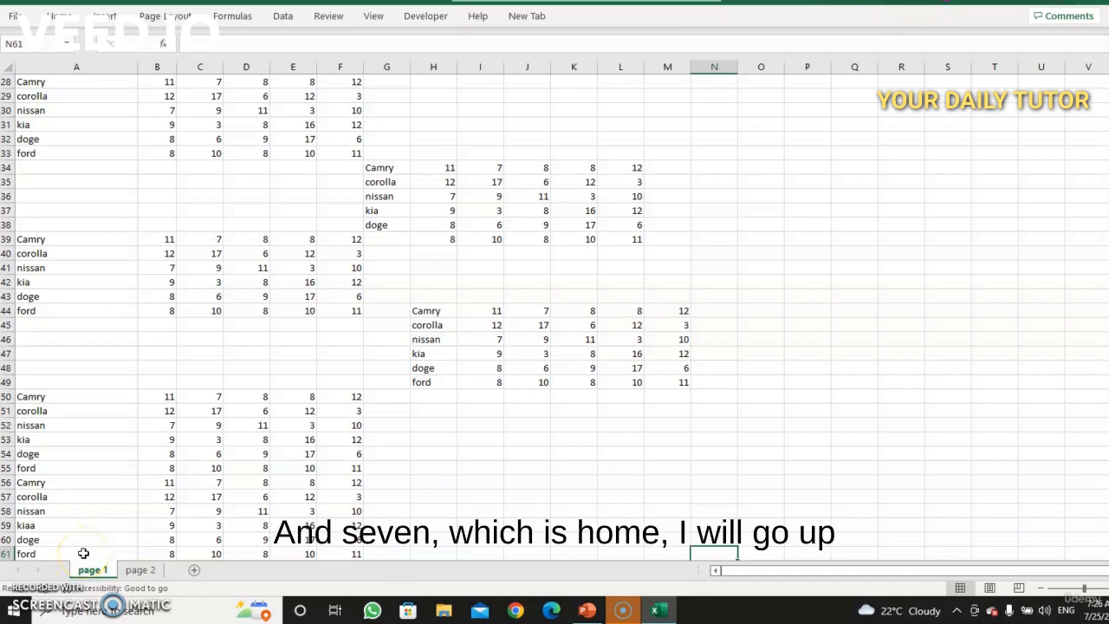
{"action": "key", "text": "ctrl+Home"}
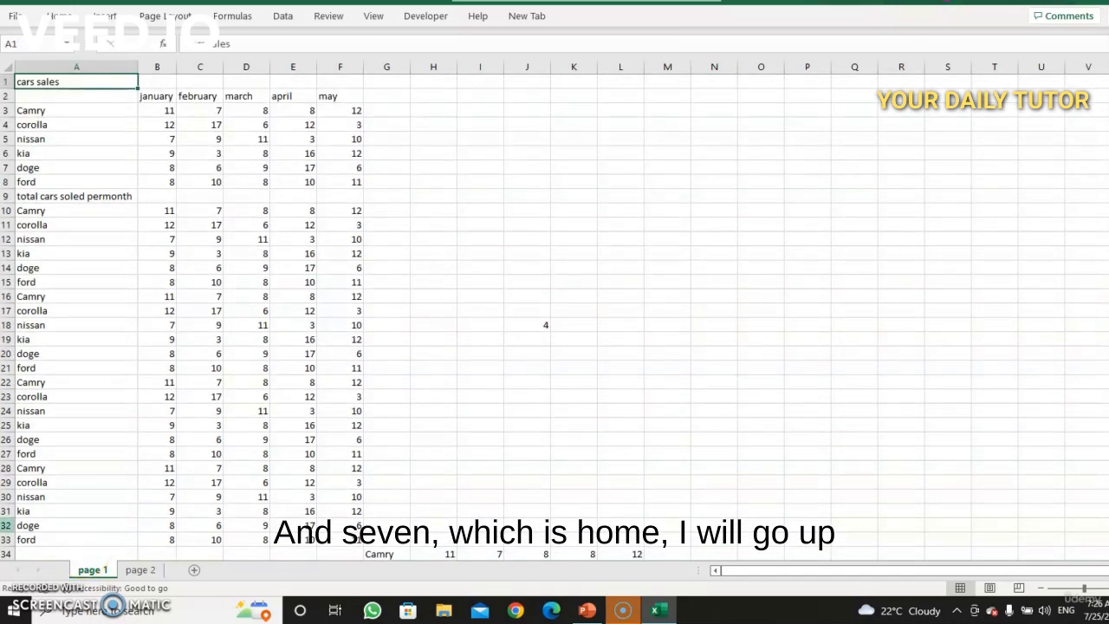